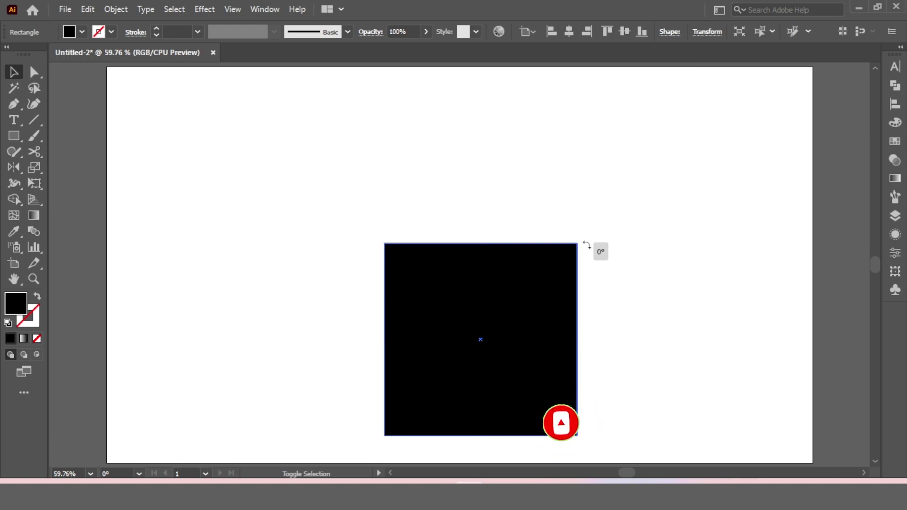
- Centre the black diamond on the artboard and round its upper, left and right corners with a 250 px radius, keeping the lower point sharp
{"action": "left_click", "coordinate": [569, 32]}
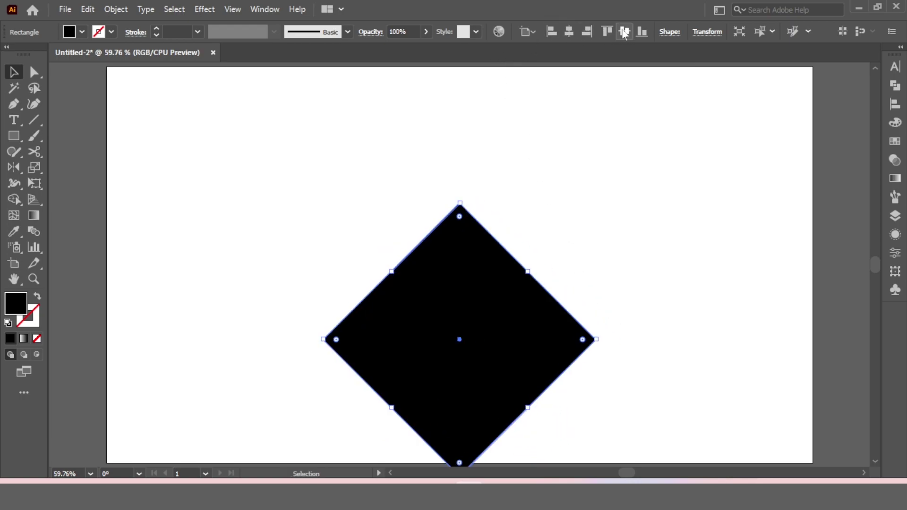
{"action": "left_click", "coordinate": [624, 31]}
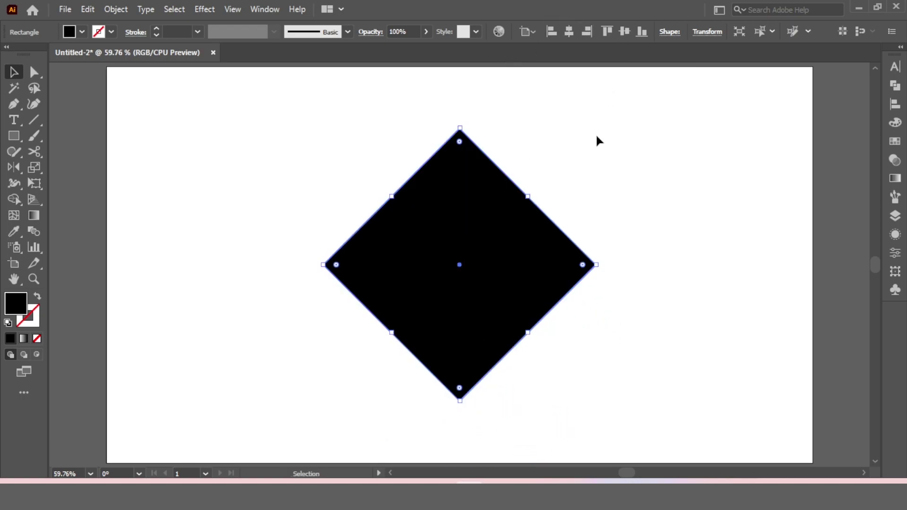
{"action": "left_click", "coordinate": [33, 72]}
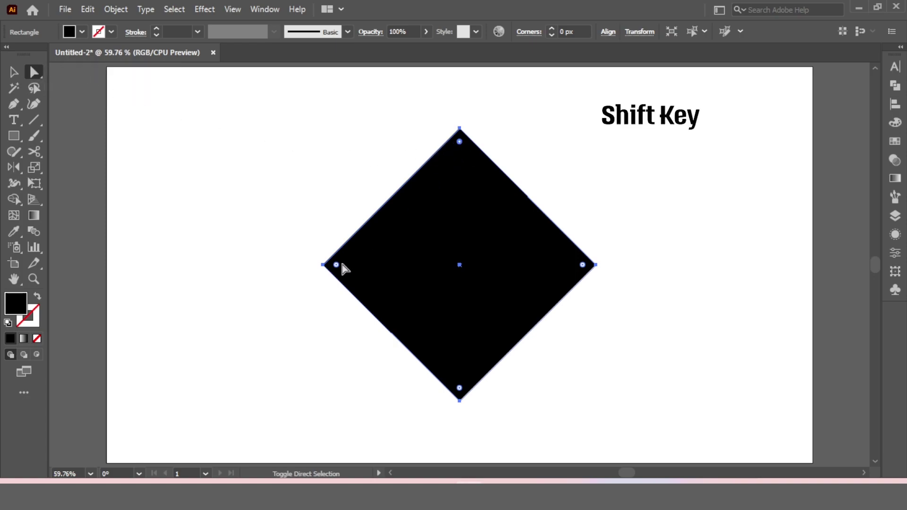
{"action": "double_click", "coordinate": [583, 265]}
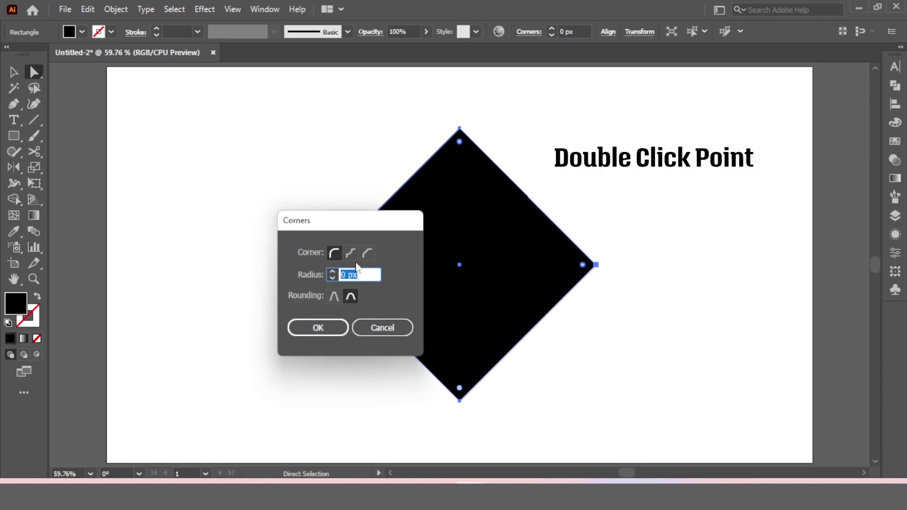
{"action": "type", "text": "250"}
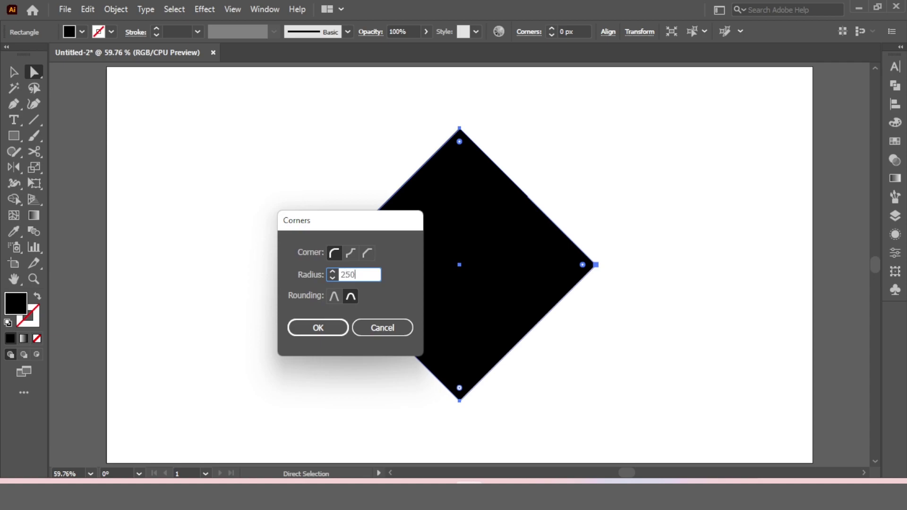
{"action": "key", "text": "Return"}
{"action": "left_click", "coordinate": [15, 72]}
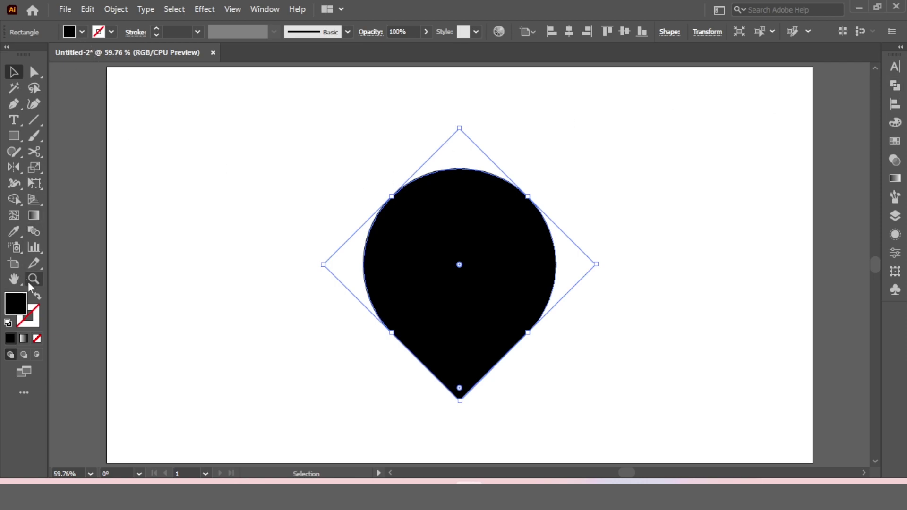
- Swap the teardrop's fill and stroke so it has no fill, and set the black stroke to 10 pt
{"action": "left_click", "coordinate": [38, 297]}
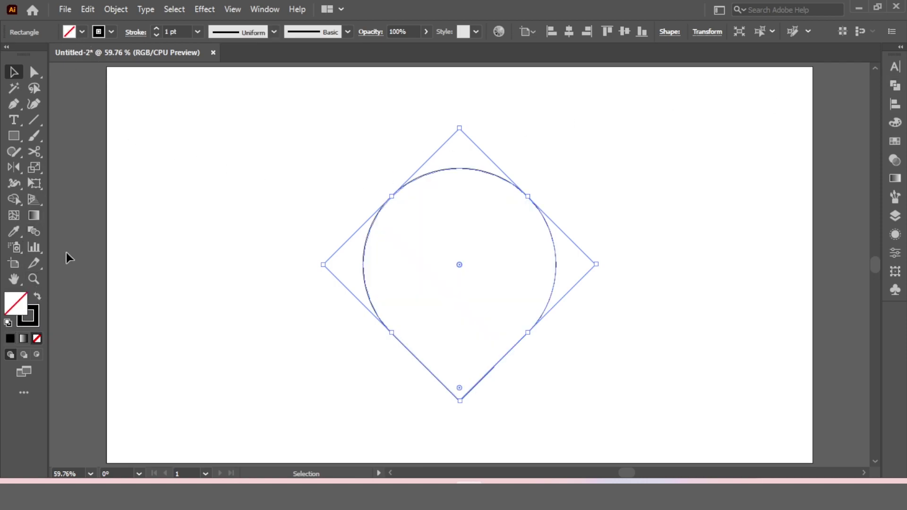
{"action": "left_click", "coordinate": [202, 33]}
{"action": "left_click", "coordinate": [223, 223]}
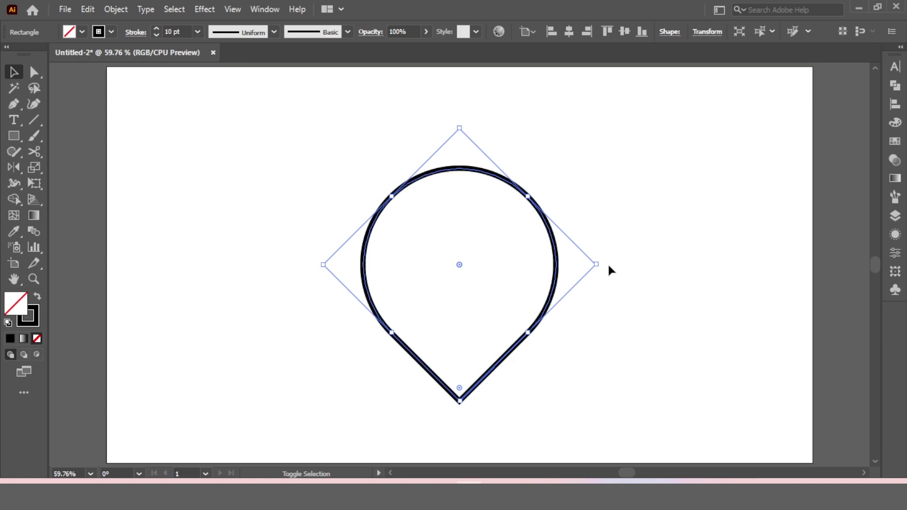
- Rotate the teardrop 45° so its sharp corner points to the lower right, and convert it with the Pathfinder Intersect mode
{"action": "left_click_drag", "start_coordinate": [603, 262], "coordinate": [666, 187]}
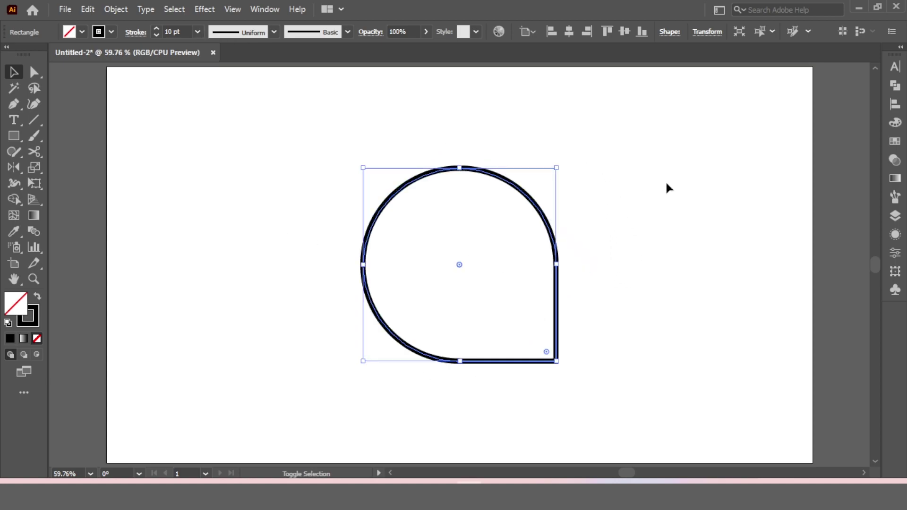
{"action": "left_click", "coordinate": [895, 85]}
{"action": "left_click", "coordinate": [789, 97]}
{"action": "left_click", "coordinate": [619, 169]}
{"action": "left_click_drag", "start_coordinate": [603, 159], "coordinate": [424, 246]}
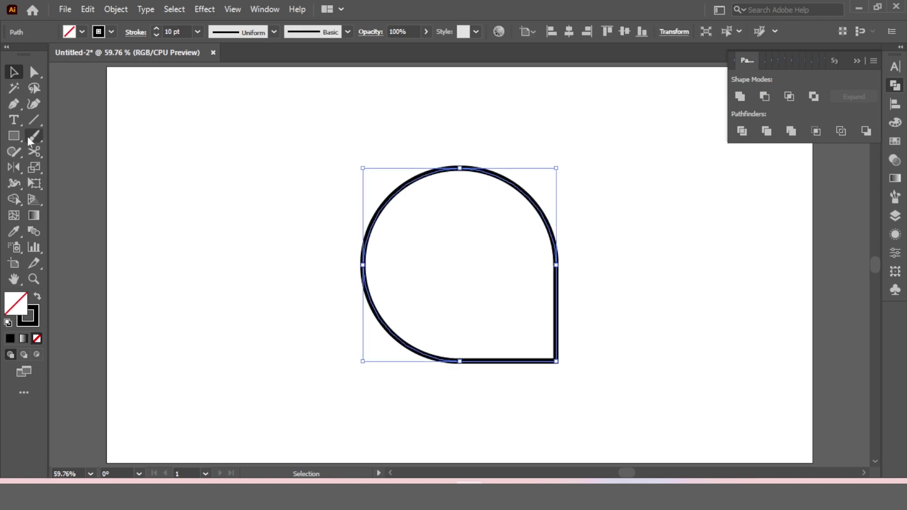
- Draw a diagonal 45° line from the teardrop's centre outward across its upper-right arc
{"action": "left_click", "coordinate": [122, 117]}
{"action": "left_click", "coordinate": [33, 120]}
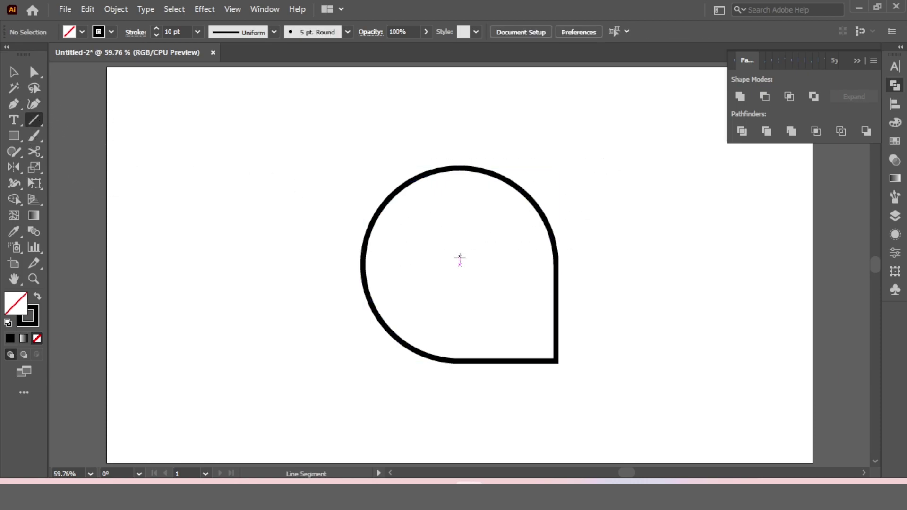
{"action": "left_click_drag", "start_coordinate": [460, 263], "coordinate": [587, 159]}
{"action": "left_click", "coordinate": [14, 72]}
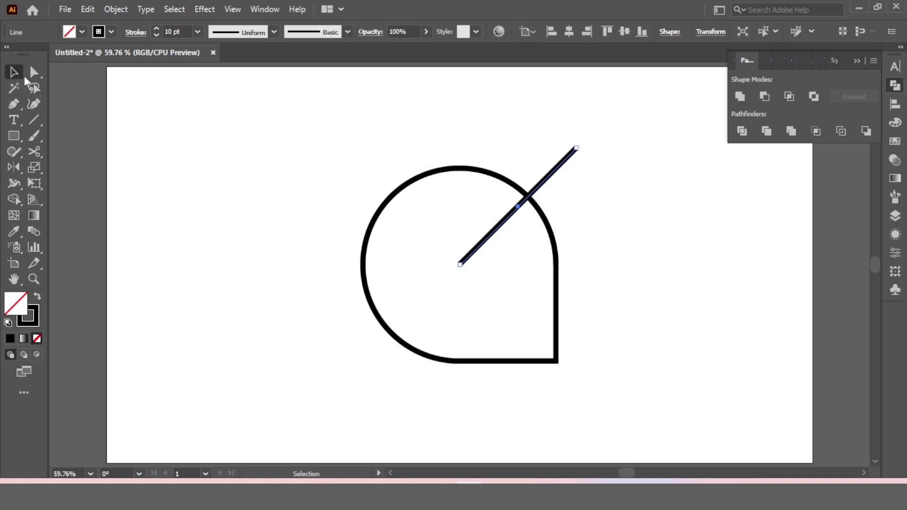
{"action": "left_click", "coordinate": [427, 148]}
{"action": "left_click_drag", "start_coordinate": [587, 189], "coordinate": [494, 244]}
{"action": "left_click", "coordinate": [303, 118]}
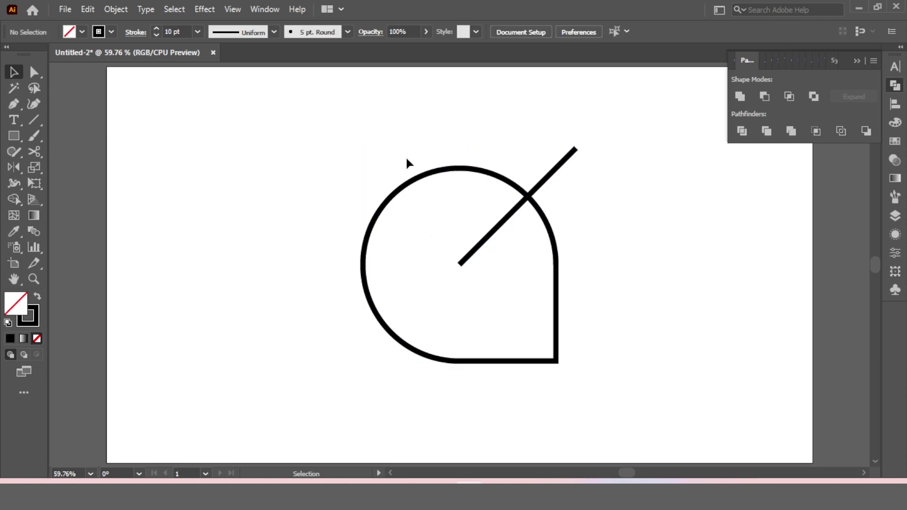
- Cut the outline with Scissors at the diagonal line and slightly farther down the right arc, and delete the piece between the cuts
{"action": "left_click_drag", "start_coordinate": [434, 188], "coordinate": [434, 188]}
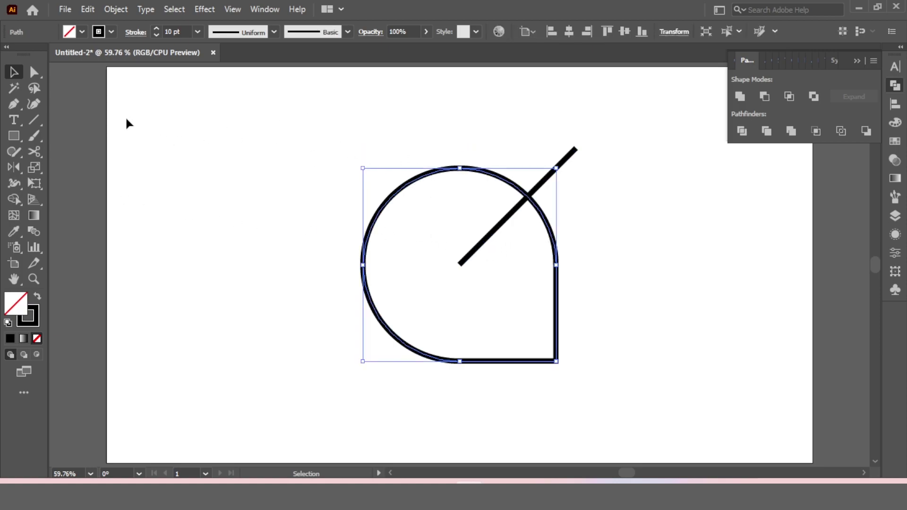
{"action": "mouse_move", "coordinate": [37, 152]}
{"action": "left_mouse_down"}
{"action": "mouse_move", "coordinate": [101, 153]}
{"action": "mouse_move", "coordinate": [126, 168]}
{"action": "mouse_move", "coordinate": [100, 170]}
{"action": "left_mouse_up"}
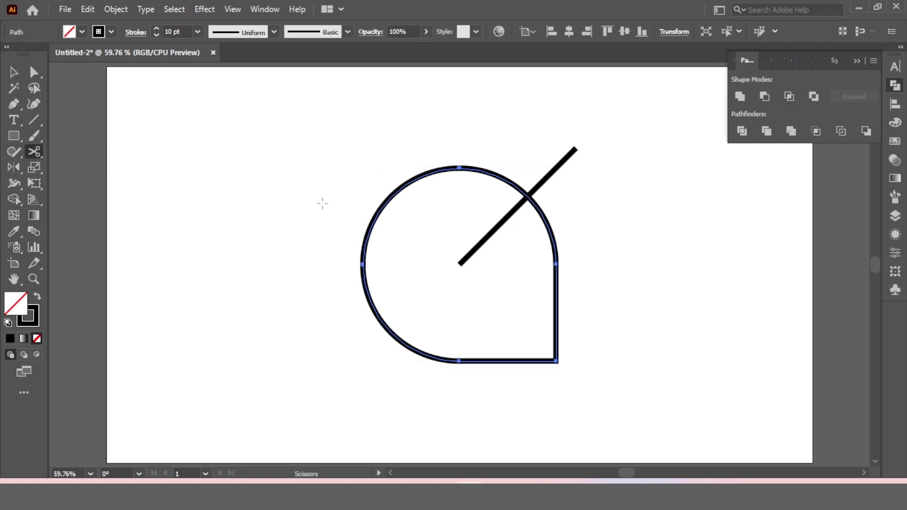
{"action": "left_click", "coordinate": [528, 197]}
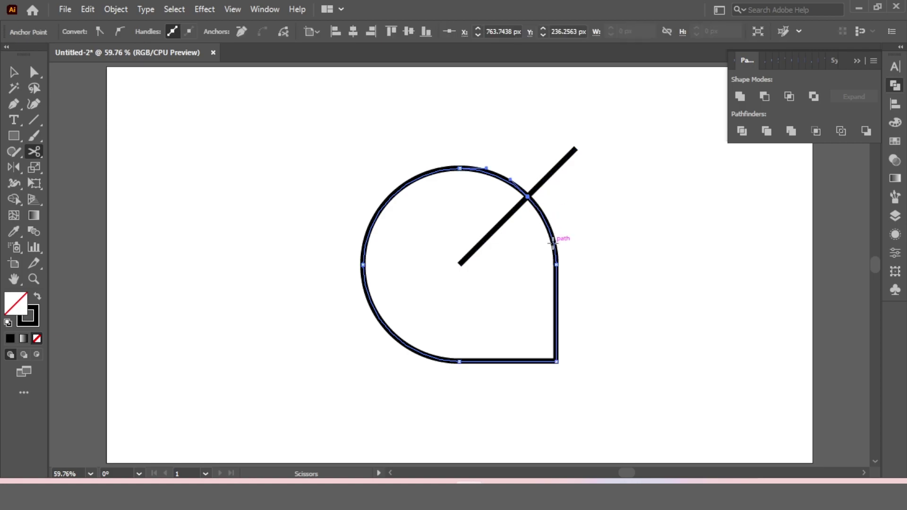
{"action": "left_click", "coordinate": [553, 238]}
{"action": "left_click", "coordinate": [13, 71]}
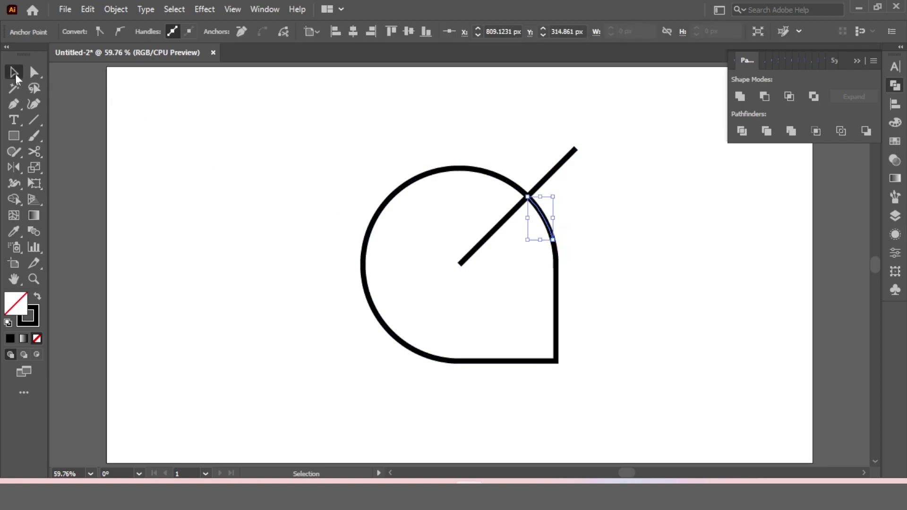
{"action": "left_click", "coordinate": [408, 185]}
{"action": "left_click", "coordinate": [544, 219]}
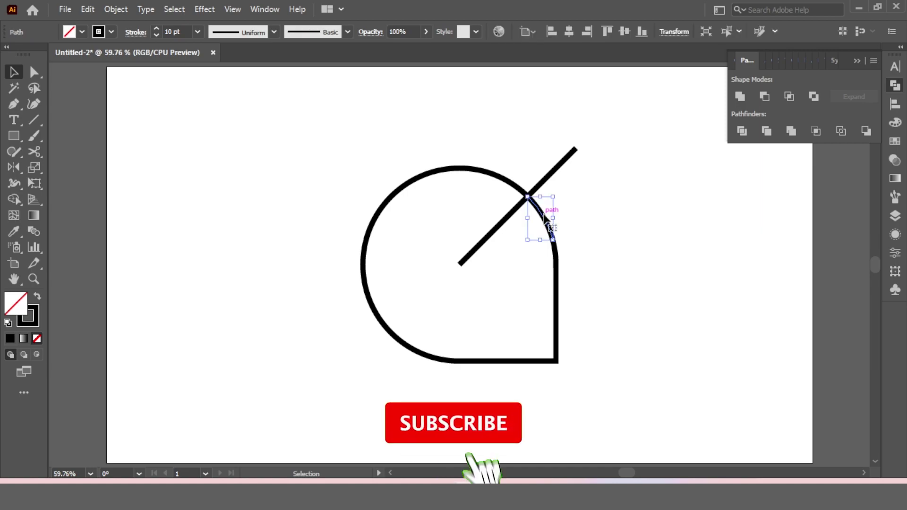
{"action": "key", "text": "Delete"}
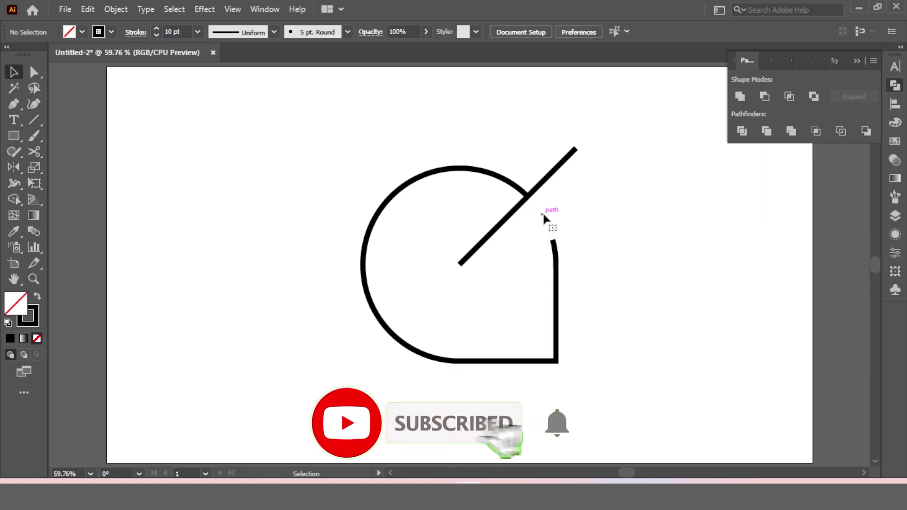
- Remove the end anchor point of the leftover arc so the outline ends at the straight right side's upper end
{"action": "left_click", "coordinate": [557, 249]}
{"action": "left_click_drag", "start_coordinate": [11, 107], "coordinate": [53, 136]}
{"action": "left_click", "coordinate": [553, 240]}
{"action": "left_click", "coordinate": [13, 72]}
{"action": "left_click", "coordinate": [634, 205]}
{"action": "left_click_drag", "start_coordinate": [566, 271], "coordinate": [554, 274]}
{"action": "left_click", "coordinate": [603, 262]}
- Extend the right side's upper end inward with a horizontal Pen segment about 48 px long, forming the crossbar of the G
{"action": "left_click_drag", "start_coordinate": [16, 103], "coordinate": [26, 102]}
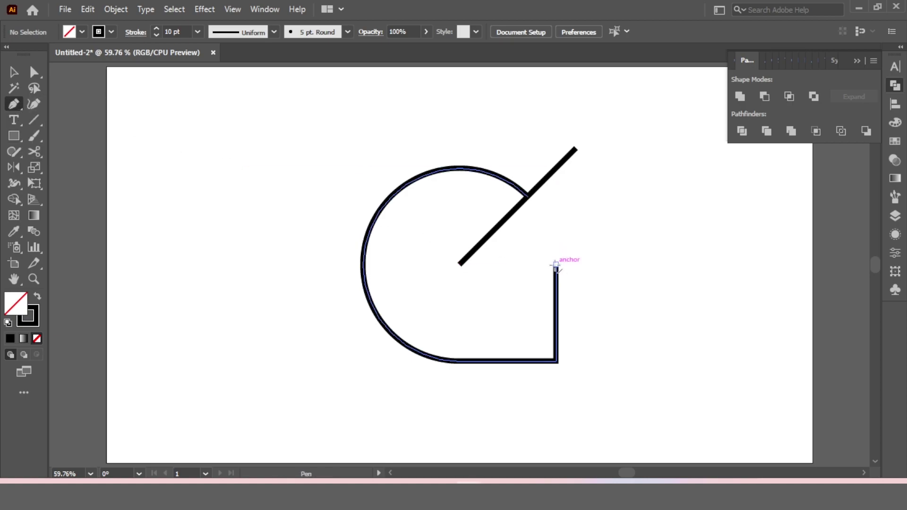
{"action": "left_click", "coordinate": [556, 264]}
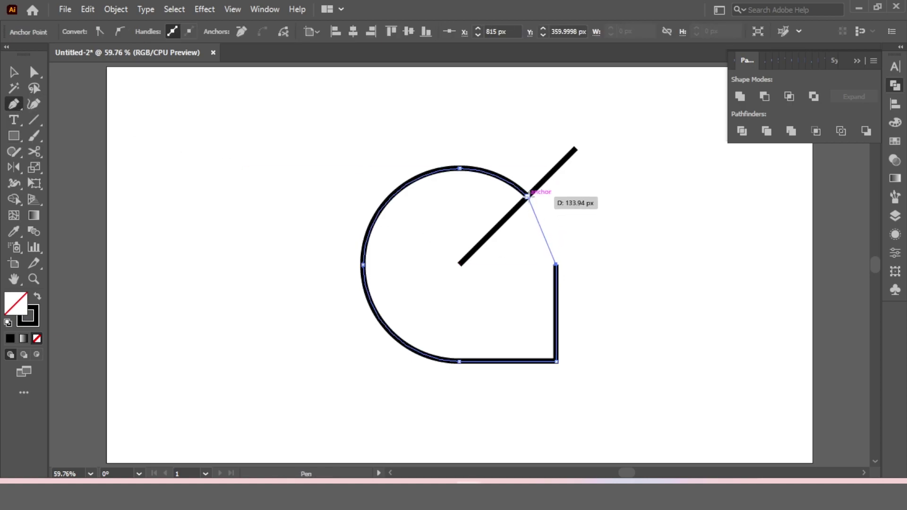
{"action": "left_click", "coordinate": [529, 264]}
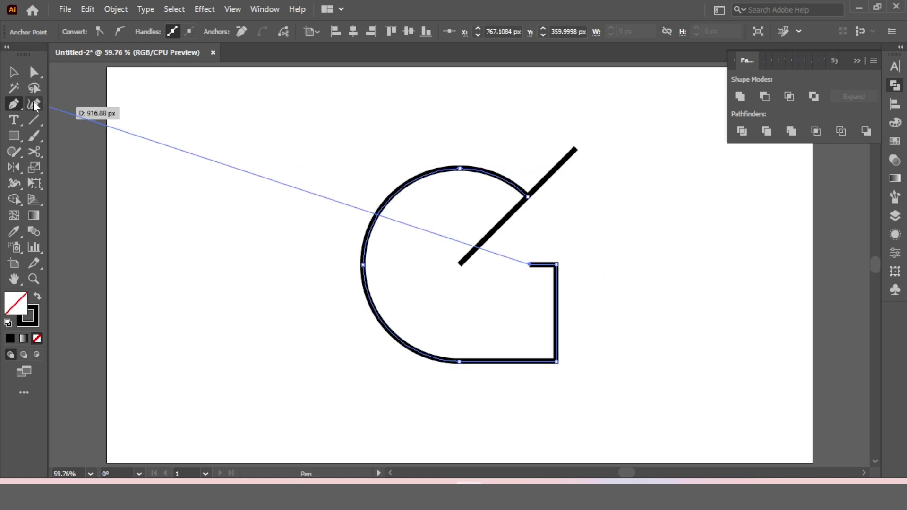
{"action": "left_click", "coordinate": [12, 72]}
- Delete the diagonal guide line crossing the G
{"action": "left_click", "coordinate": [616, 151]}
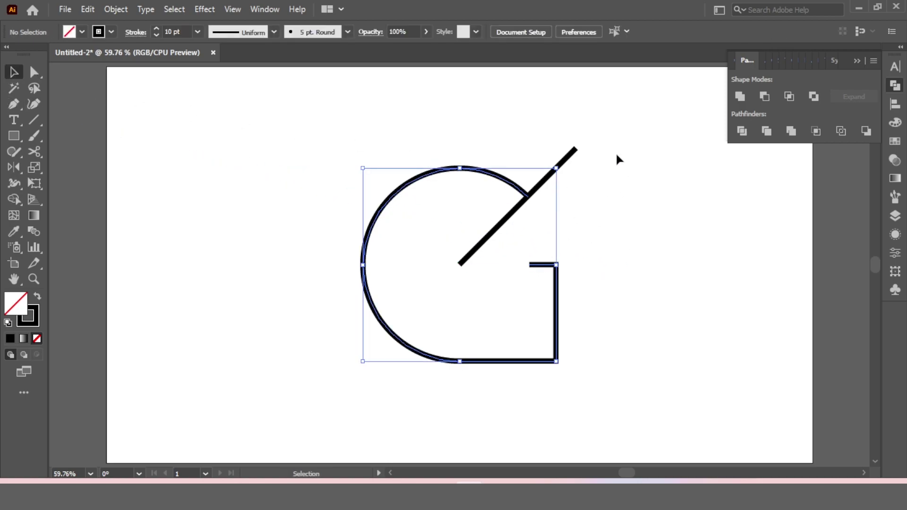
{"action": "left_click", "coordinate": [567, 162]}
{"action": "key", "text": "Delete"}
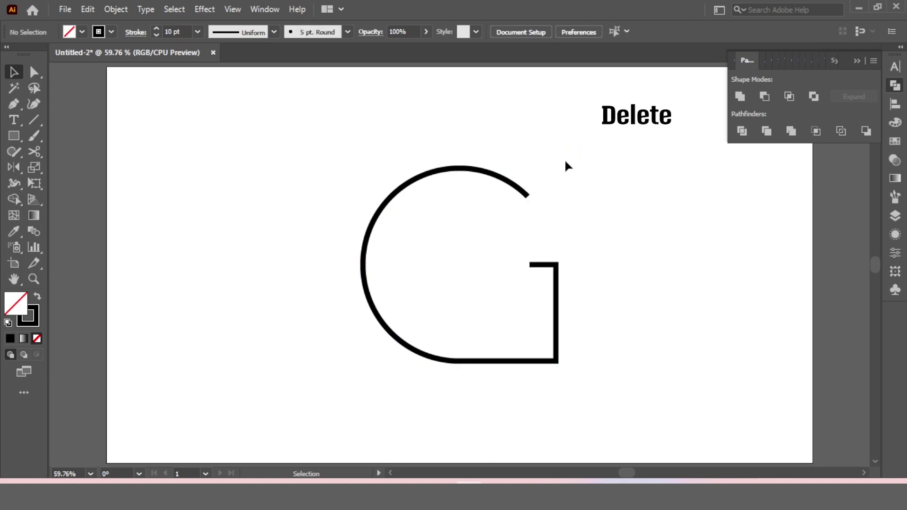
- Copy the G outline and paste the duplicate in the same position
{"action": "left_click_drag", "start_coordinate": [565, 161], "coordinate": [461, 286]}
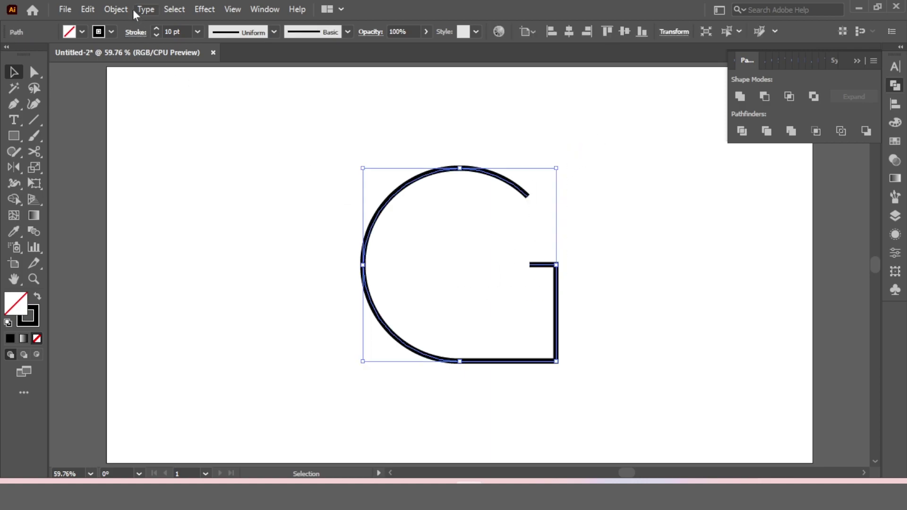
{"action": "left_click", "coordinate": [87, 9]}
{"action": "left_click", "coordinate": [111, 74]}
{"action": "left_click", "coordinate": [87, 10]}
{"action": "left_click", "coordinate": [123, 133]}
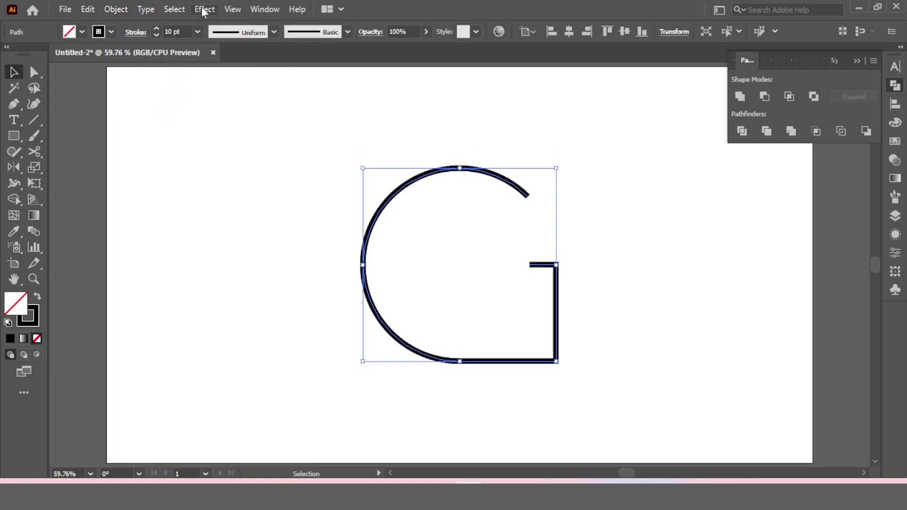
- Apply the Offset Path effect to the duplicated G with a 20 px offset, miter joins and a miter limit of 4
{"action": "left_click", "coordinate": [205, 9]}
{"action": "mouse_move", "coordinate": [227, 127]}
{"action": "left_click", "coordinate": [380, 127]}
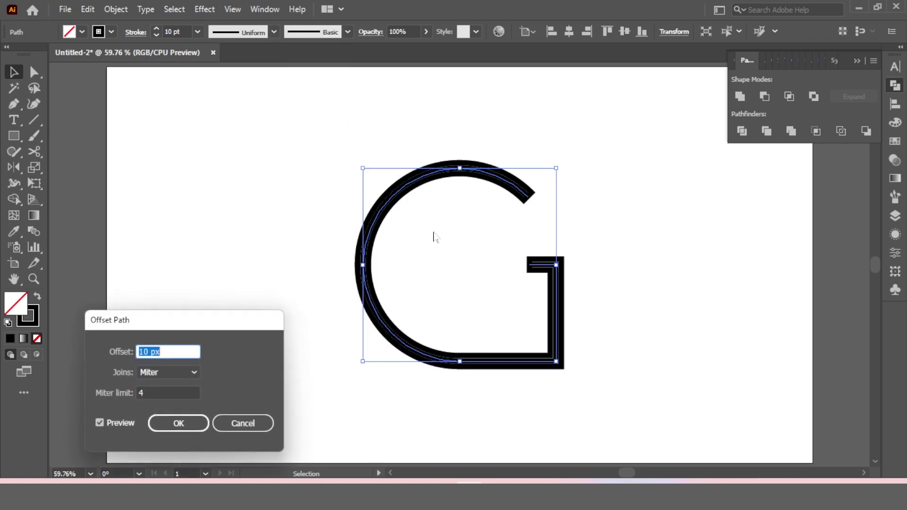
{"action": "type", "text": "20"}
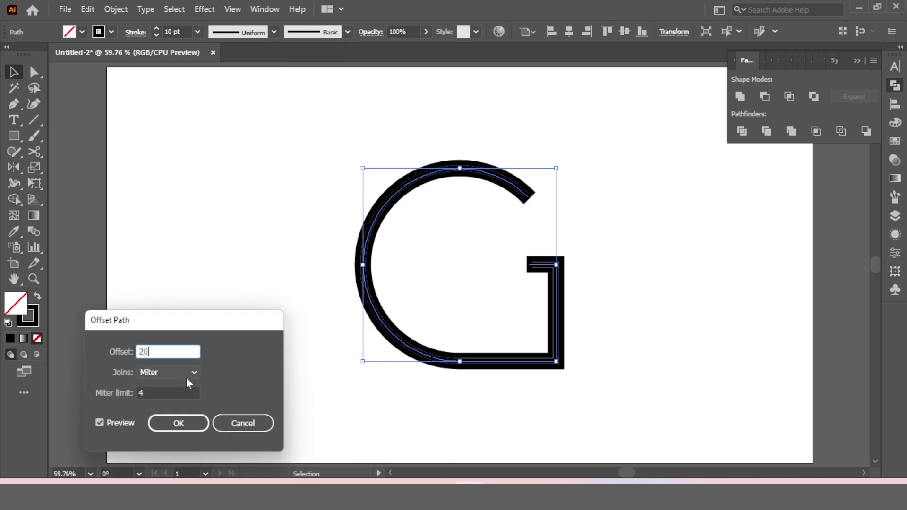
{"action": "key", "text": "Up"}
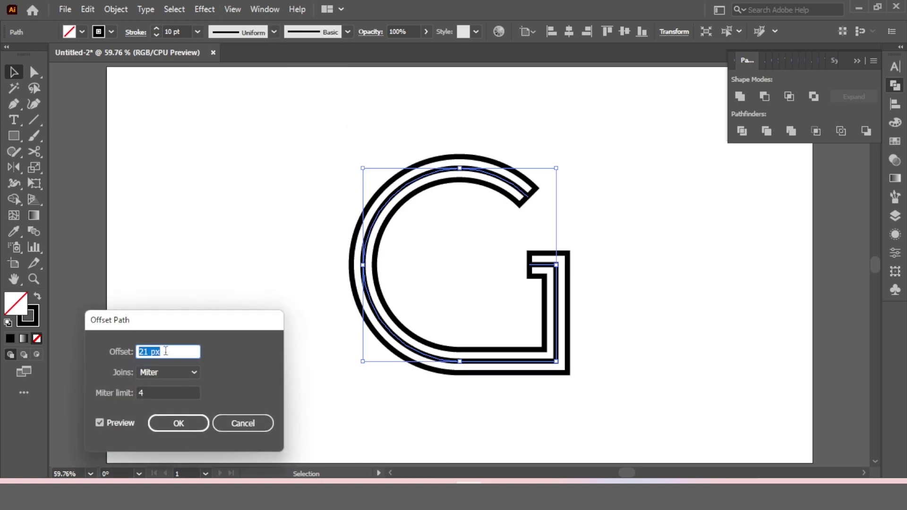
{"action": "key", "text": "Down"}
{"action": "left_click", "coordinate": [189, 425]}
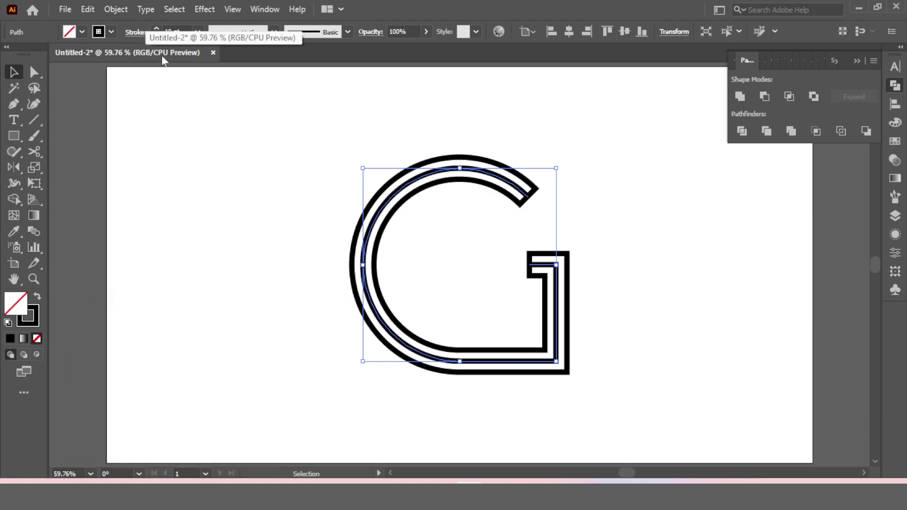
- Duplicate the offset G in the same position and reapply the Offset Path effect with the same settings
{"action": "left_click", "coordinate": [89, 10]}
{"action": "left_click", "coordinate": [110, 75]}
{"action": "left_click", "coordinate": [88, 10]}
{"action": "left_click", "coordinate": [126, 133]}
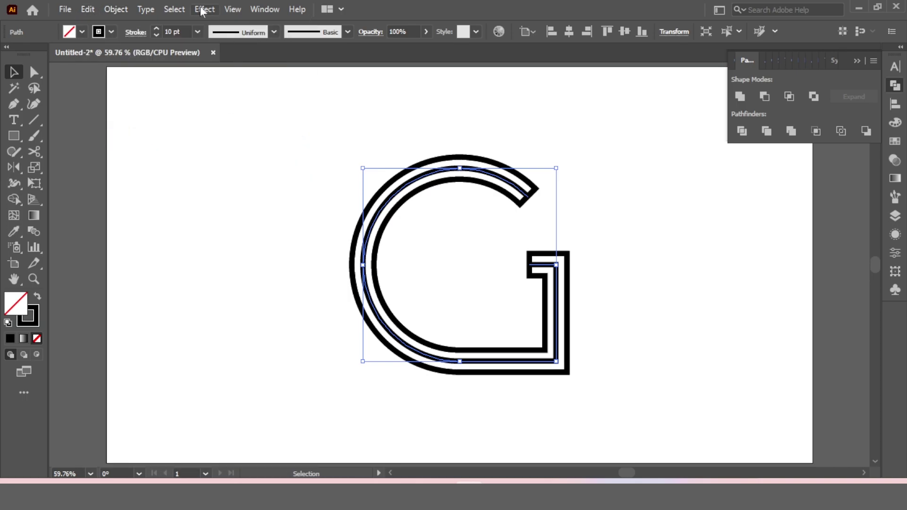
{"action": "left_click", "coordinate": [205, 9]}
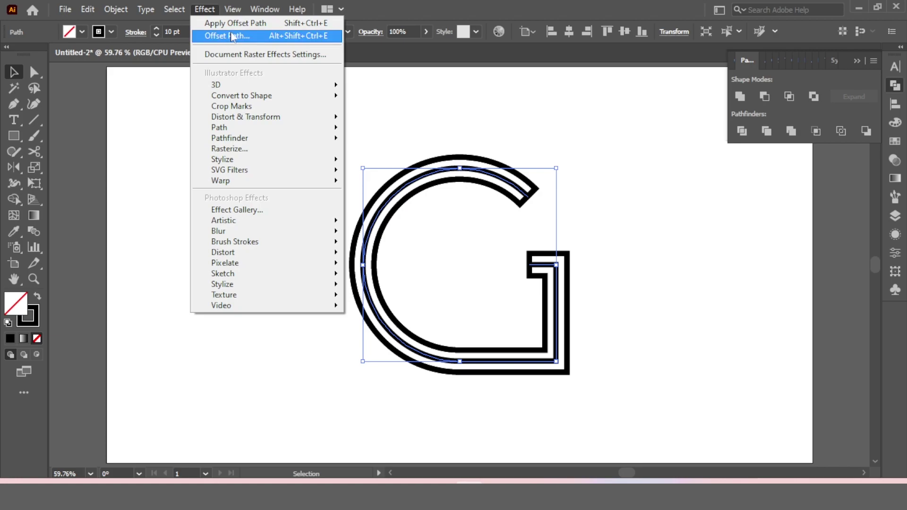
{"action": "left_click", "coordinate": [236, 23]}
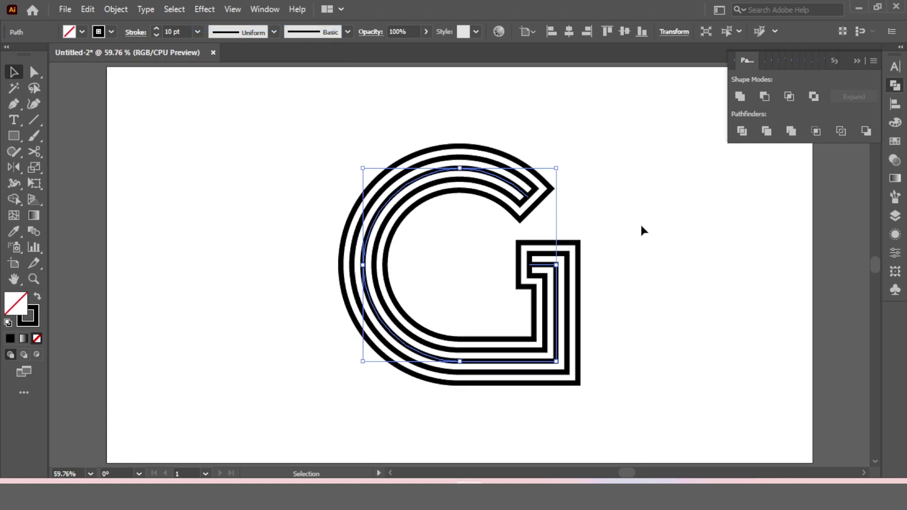
- Select all the stacked G outlines and expand their appearance
{"action": "left_click", "coordinate": [610, 143]}
{"action": "left_click_drag", "start_coordinate": [607, 129], "coordinate": [456, 226]}
{"action": "left_click", "coordinate": [114, 9]}
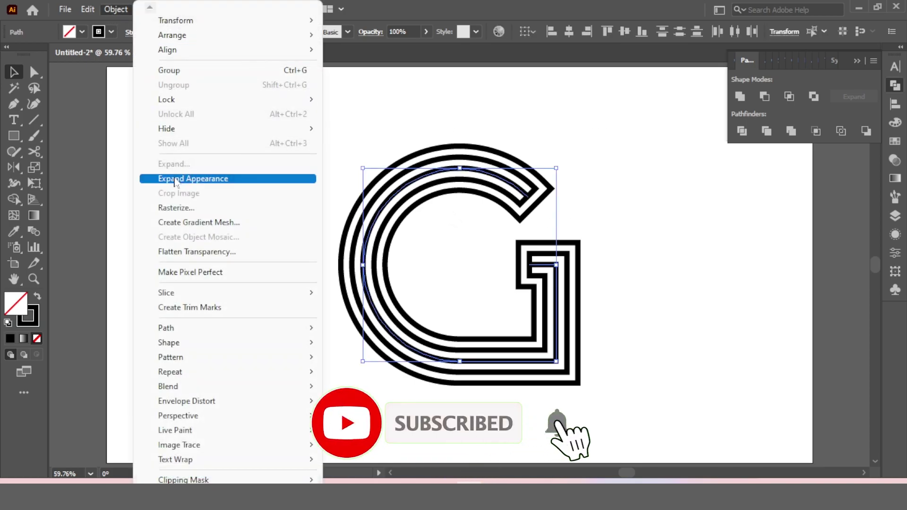
{"action": "left_click", "coordinate": [264, 180]}
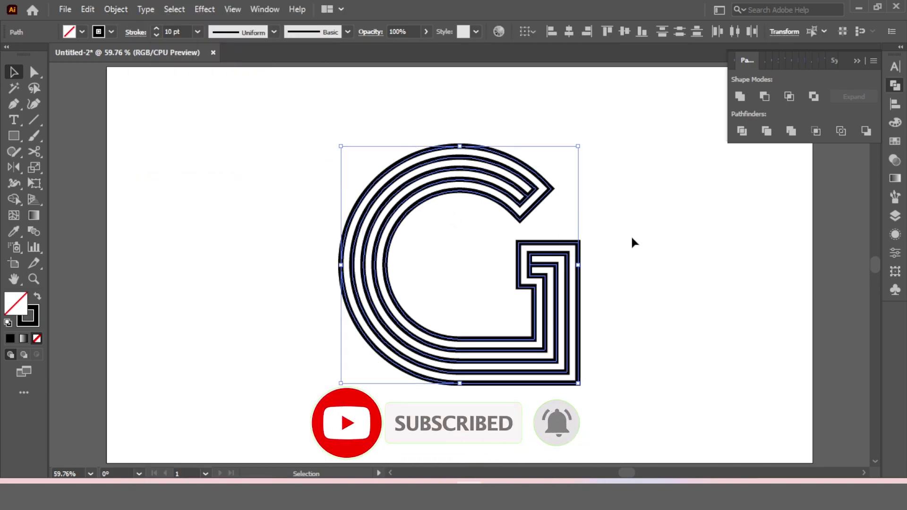
- Rotate the whole set of G outlines 45° counterclockwise so the upper terminal stands vertical
{"action": "left_click", "coordinate": [622, 261]}
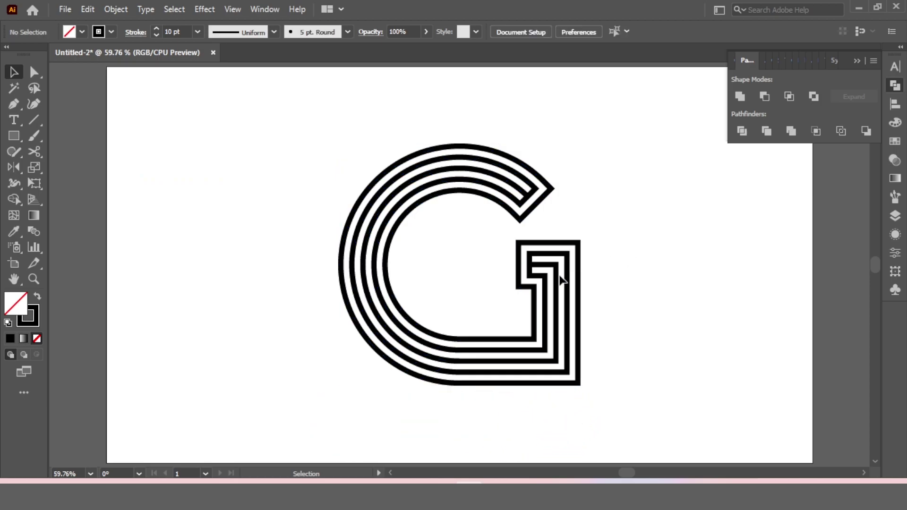
{"action": "left_click_drag", "start_coordinate": [538, 188], "coordinate": [475, 230]}
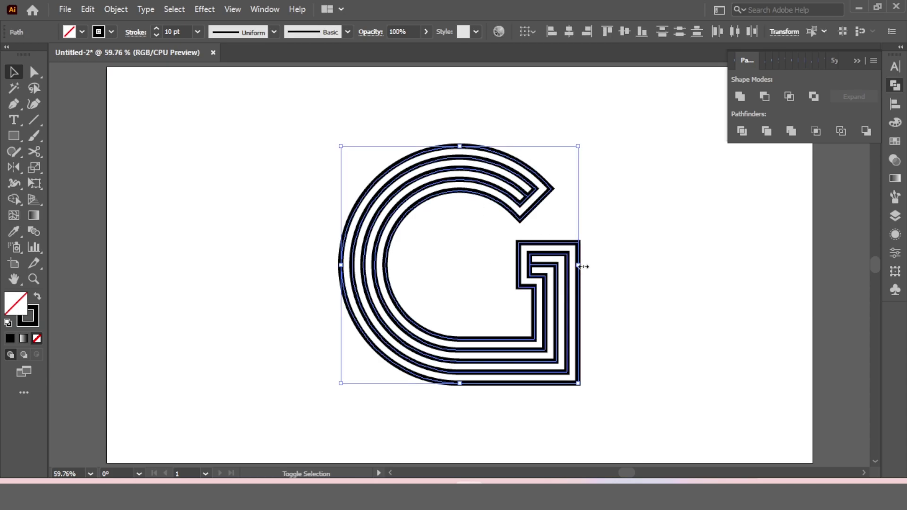
{"action": "left_click_drag", "start_coordinate": [596, 209], "coordinate": [600, 203]}
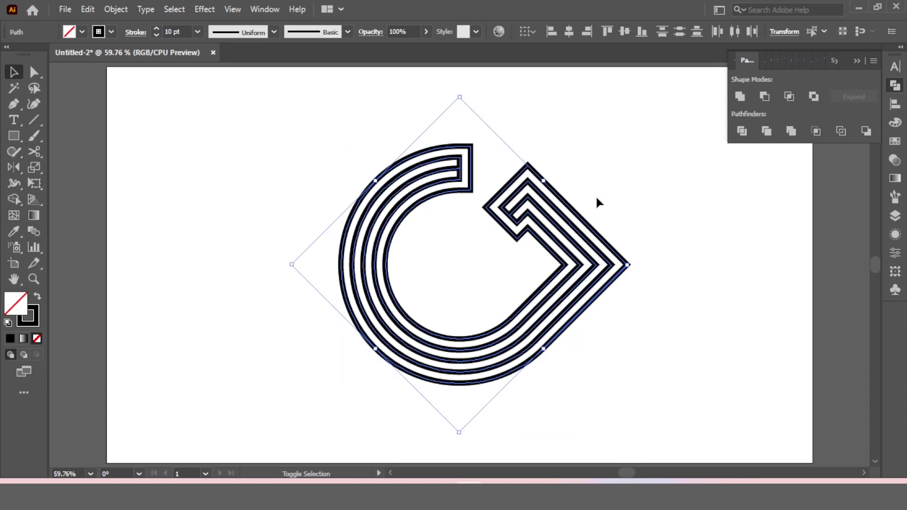
{"action": "left_click", "coordinate": [486, 152]}
- Cut the vertical closing segments of both outlines at the G's upper terminal near their corners with the Scissors tool
{"action": "scroll", "coordinate": [468, 156], "scroll_direction": "up", "scroll_amount": 2}
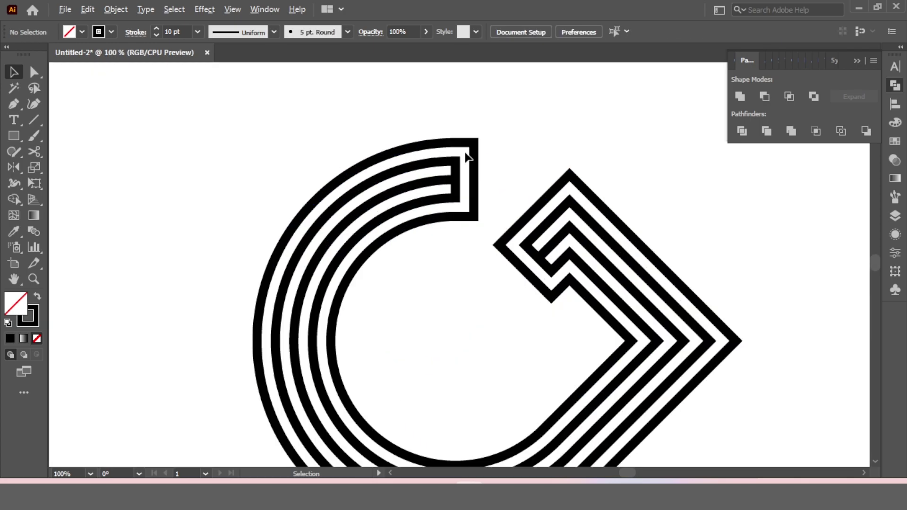
{"action": "scroll", "coordinate": [468, 160], "scroll_direction": "up", "scroll_amount": 1}
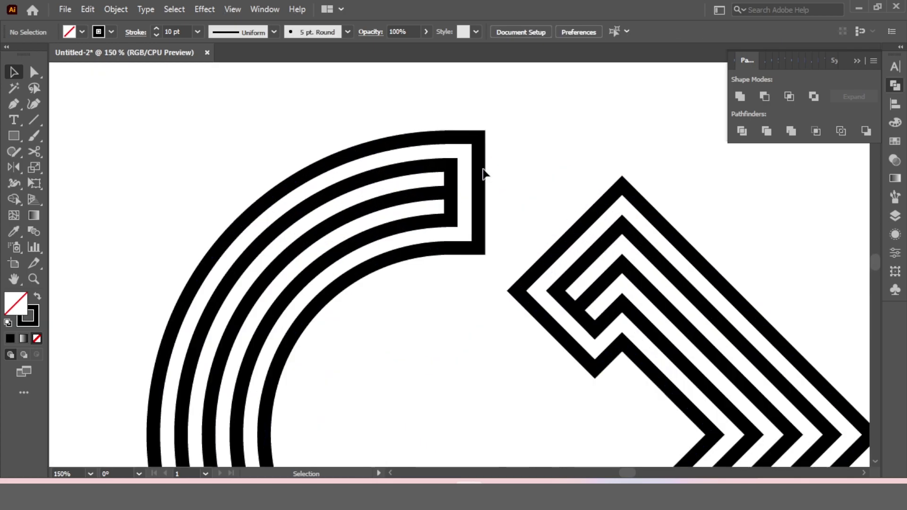
{"action": "left_click_drag", "start_coordinate": [508, 149], "coordinate": [68, 155]}
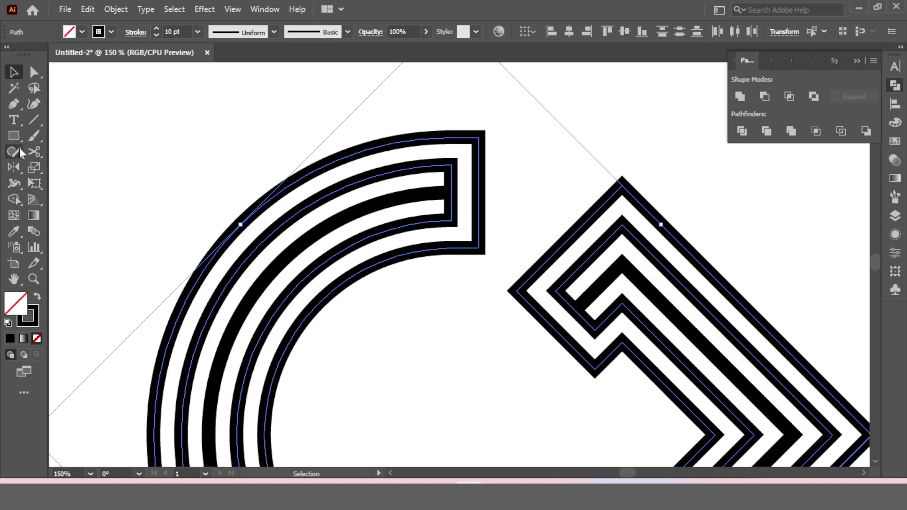
{"action": "left_click", "coordinate": [34, 152]}
{"action": "left_click", "coordinate": [451, 174]}
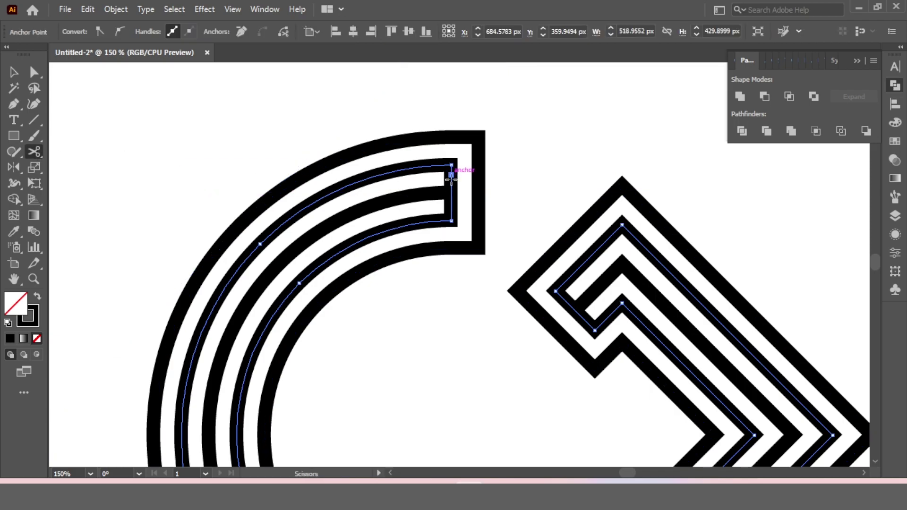
{"action": "left_click", "coordinate": [479, 157]}
{"action": "left_click", "coordinate": [478, 228]}
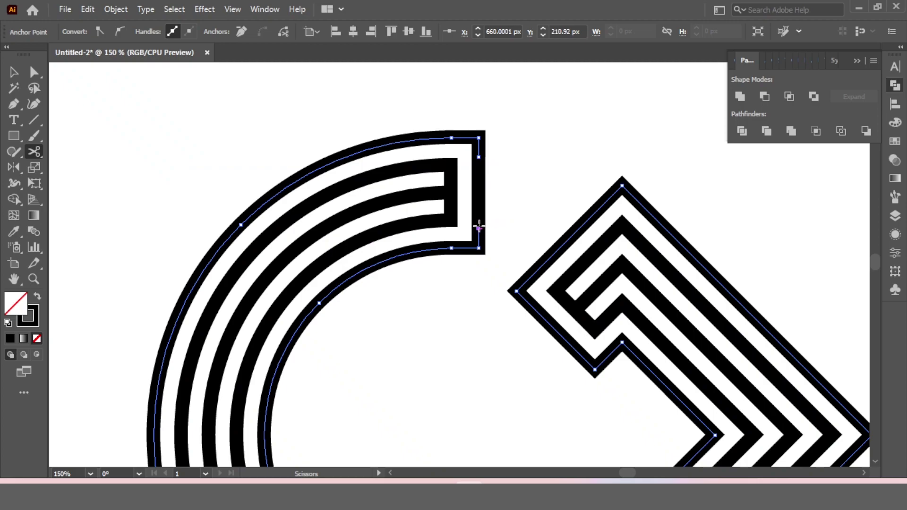
- Delete the two cut vertical segments to open the outer and inner outlines at the upper terminal
{"action": "left_click", "coordinate": [34, 72]}
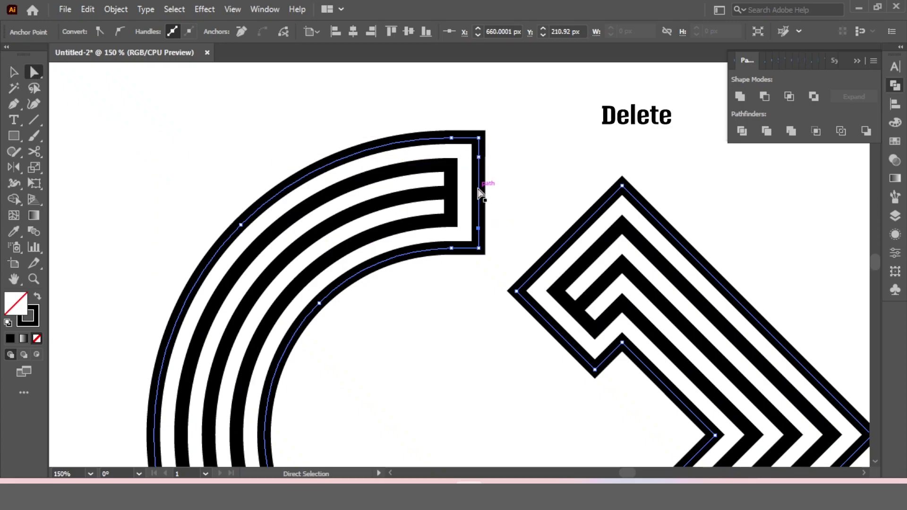
{"action": "left_click", "coordinate": [480, 191]}
{"action": "key", "text": "Delete"}
{"action": "left_click", "coordinate": [452, 187]}
{"action": "key", "text": "Delete"}
- Remove the stub end anchor points from the four opened line ends at the upper terminal
{"action": "left_click_drag", "start_coordinate": [14, 104], "coordinate": [71, 135]}
{"action": "left_click", "coordinate": [452, 175]}
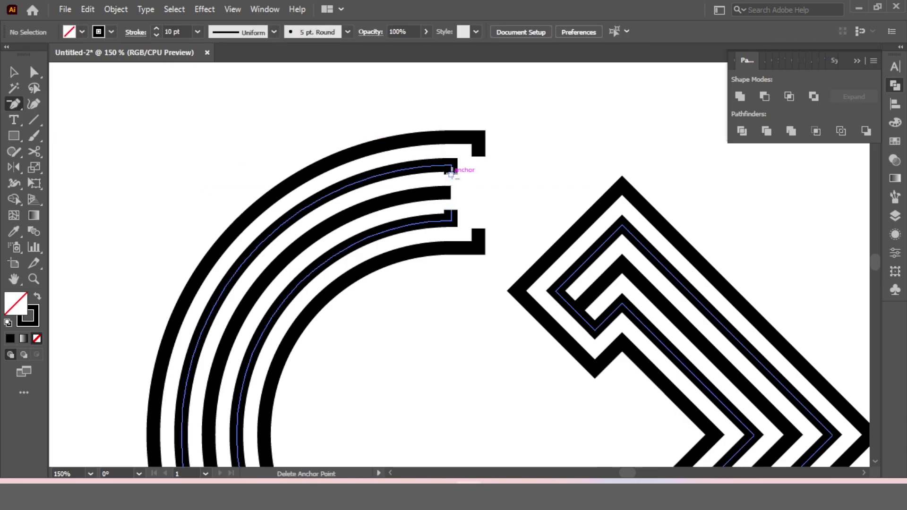
{"action": "left_click", "coordinate": [452, 212]}
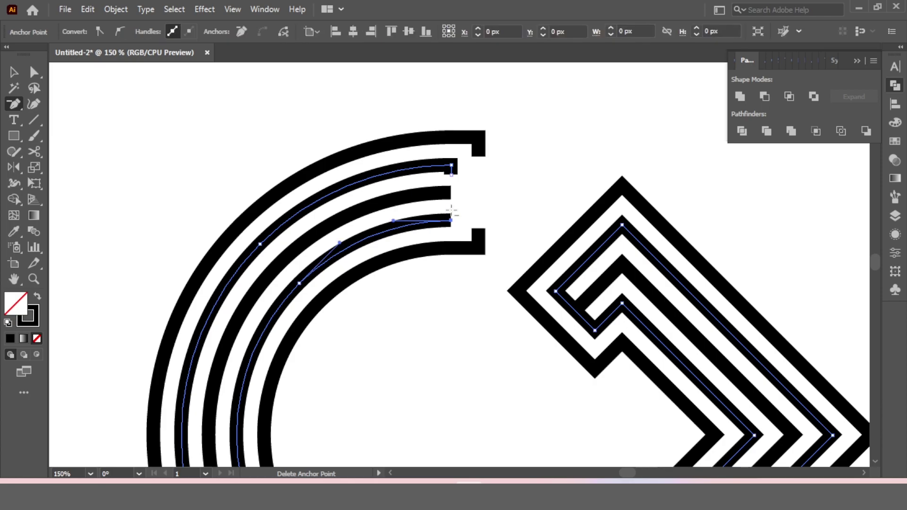
{"action": "left_click", "coordinate": [450, 171]}
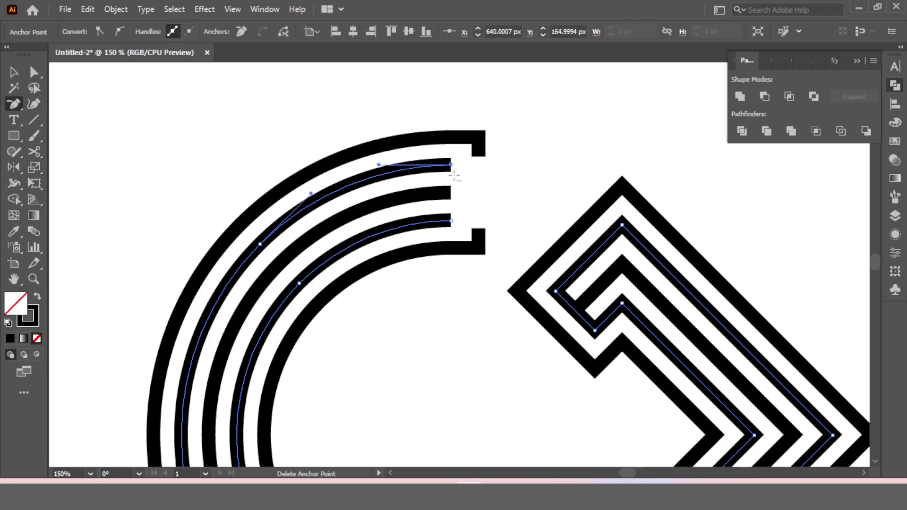
{"action": "left_click", "coordinate": [479, 229]}
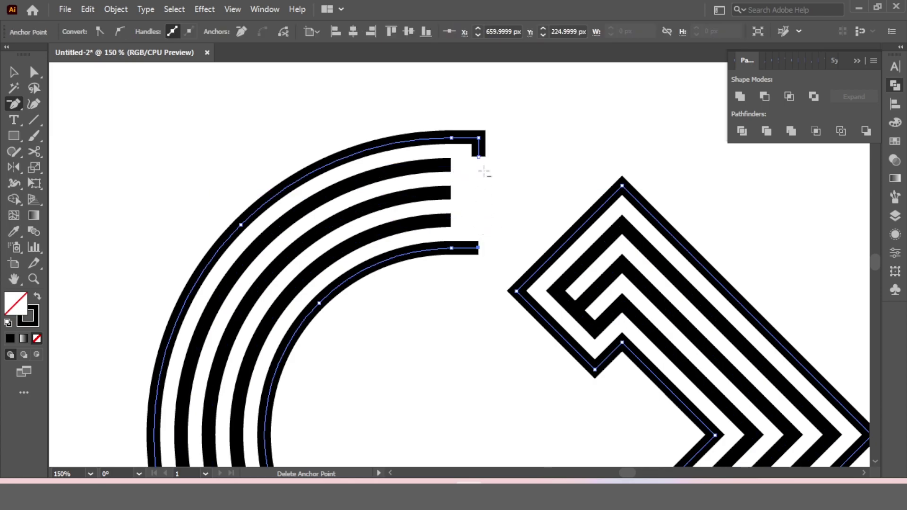
{"action": "left_click", "coordinate": [478, 155]}
{"action": "left_click", "coordinate": [14, 72]}
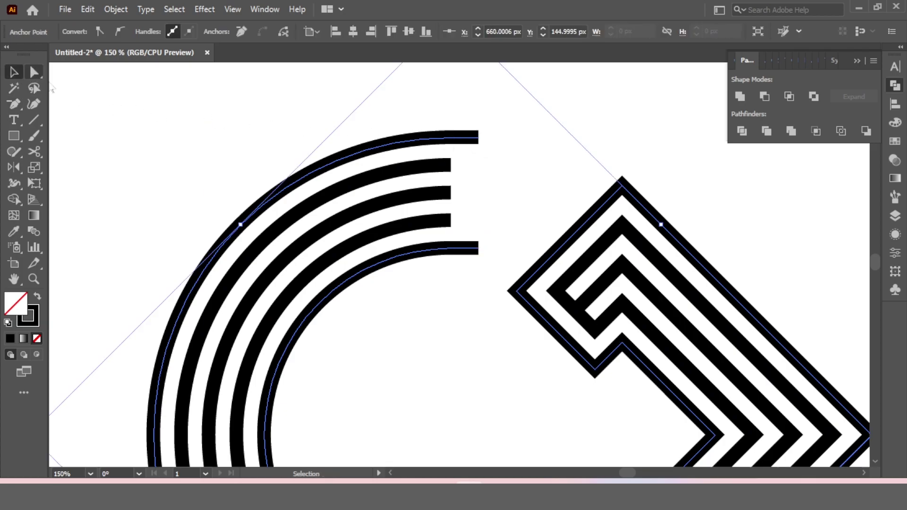
{"action": "left_click", "coordinate": [129, 96]}
- Extend the three middle lines of the upper terminal horizontally past the outer line ends with the Pen tool
{"action": "left_click_drag", "start_coordinate": [18, 101], "coordinate": [45, 100]}
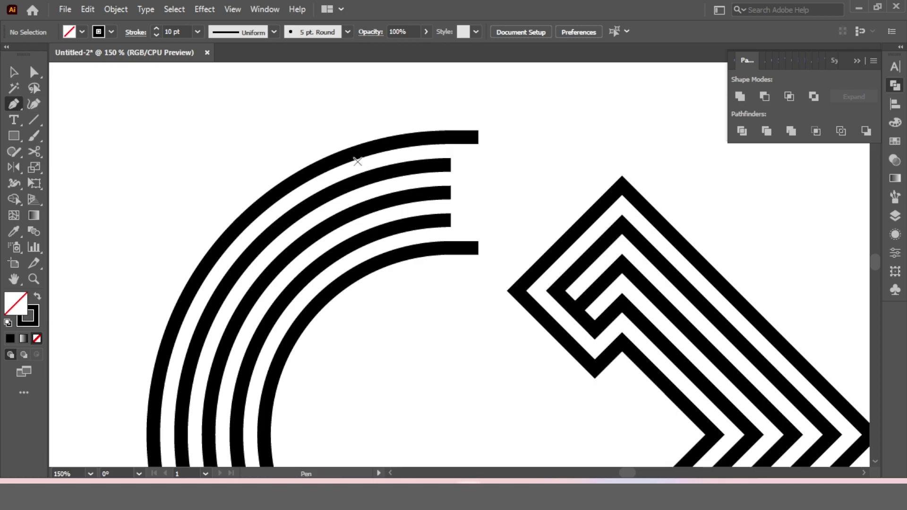
{"action": "left_click_drag", "start_coordinate": [451, 165], "coordinate": [491, 165]}
{"action": "left_click", "coordinate": [496, 165]}
{"action": "left_click", "coordinate": [14, 103]}
{"action": "left_click", "coordinate": [451, 193]}
{"action": "left_click", "coordinate": [496, 193]}
{"action": "key", "text": "Delete"}
{"action": "key", "text": "Escape"}
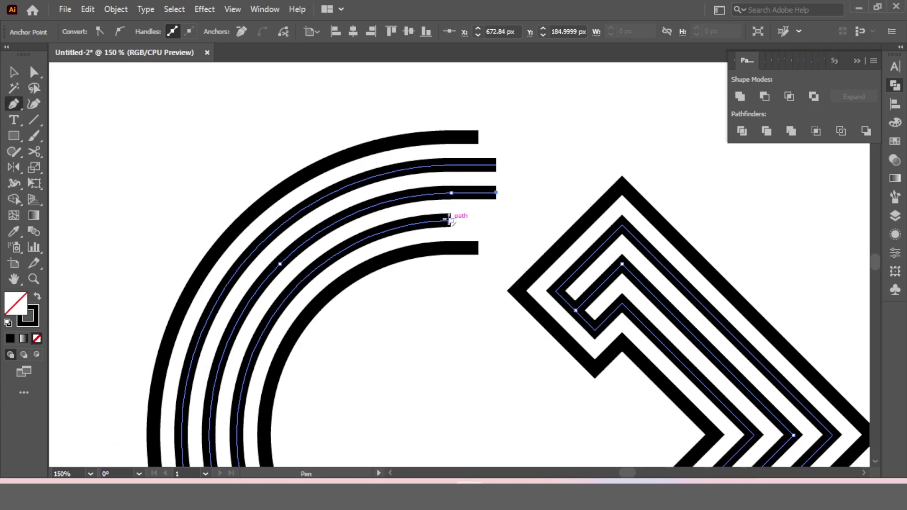
{"action": "left_click", "coordinate": [450, 220]}
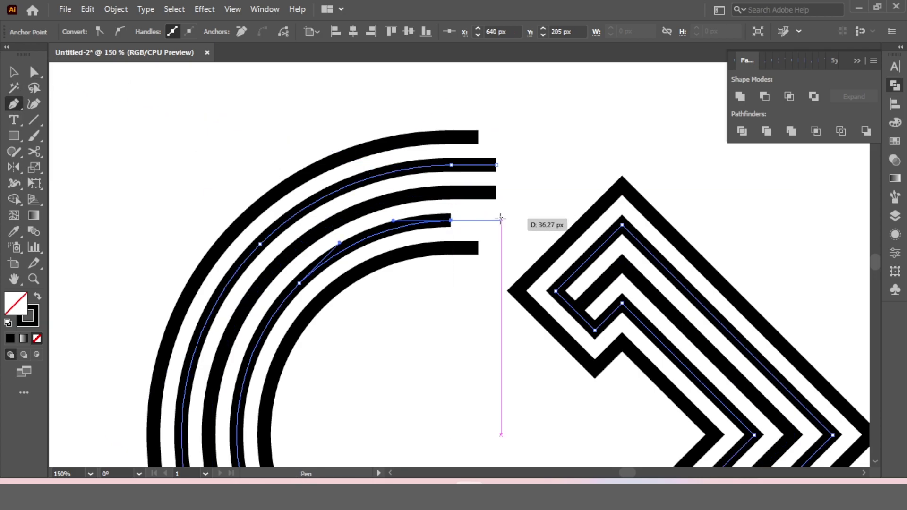
{"action": "left_click", "coordinate": [496, 220]}
{"action": "left_click", "coordinate": [14, 72]}
{"action": "left_click", "coordinate": [67, 145]}
- Draw a vertical line across the five terminal line ends and trim the parts extending beyond it with Shape Builder
{"action": "left_click", "coordinate": [34, 119]}
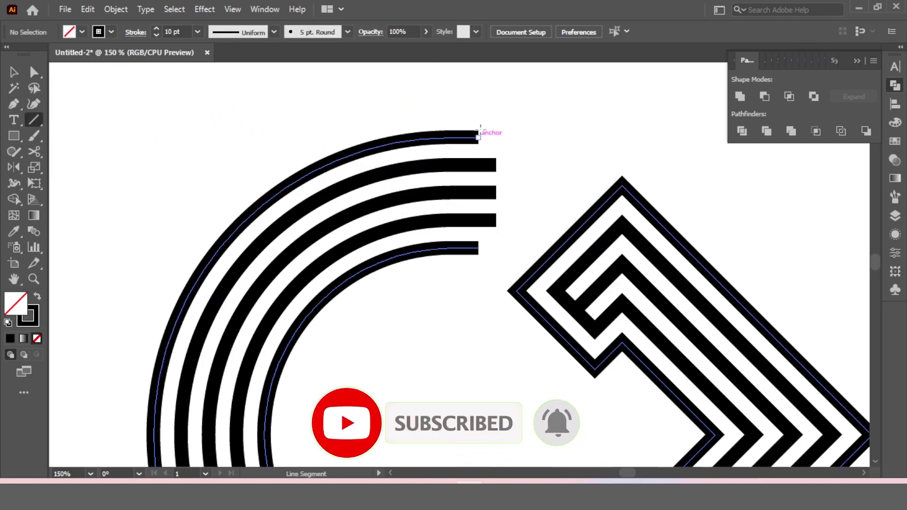
{"action": "left_click_drag", "start_coordinate": [458, 99], "coordinate": [468, 304]}
{"action": "left_click", "coordinate": [15, 72]}
{"action": "left_click_drag", "start_coordinate": [410, 106], "coordinate": [479, 273]}
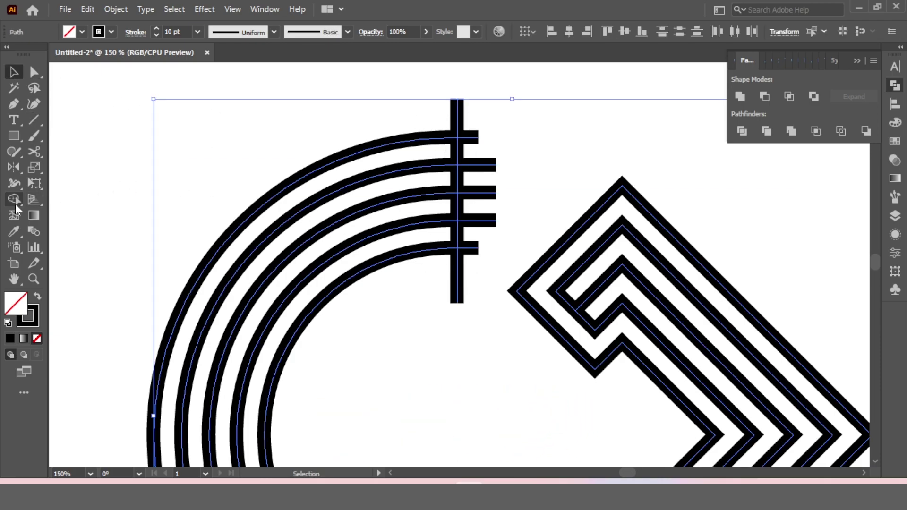
{"action": "left_click_drag", "start_coordinate": [15, 196], "coordinate": [93, 198]}
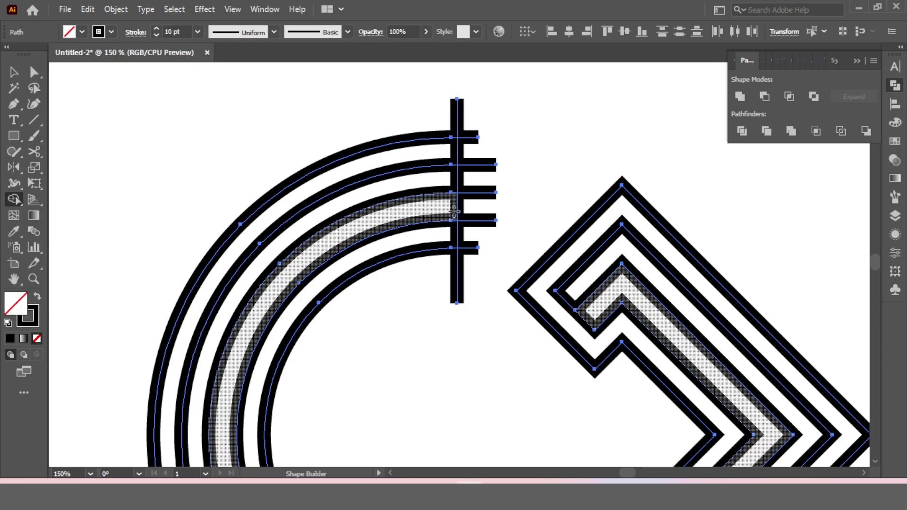
{"action": "left_click_drag", "start_coordinate": [472, 130], "coordinate": [472, 177]}
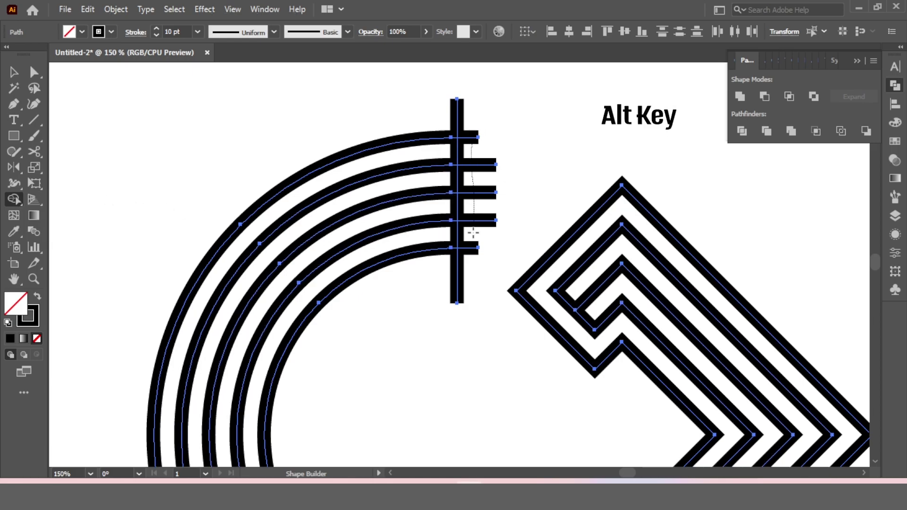
{"action": "left_click_drag", "start_coordinate": [472, 263], "coordinate": [475, 267]}
- Delete the vertical cutting line from the upper terminal
{"action": "left_click", "coordinate": [14, 72]}
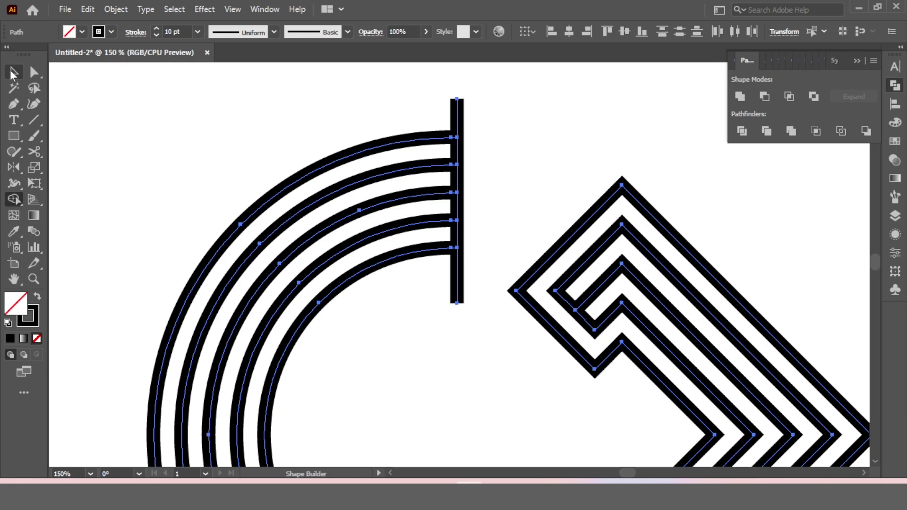
{"action": "left_click", "coordinate": [408, 97]}
{"action": "left_click_drag", "start_coordinate": [407, 97], "coordinate": [508, 119]}
{"action": "key", "text": "Delete"}
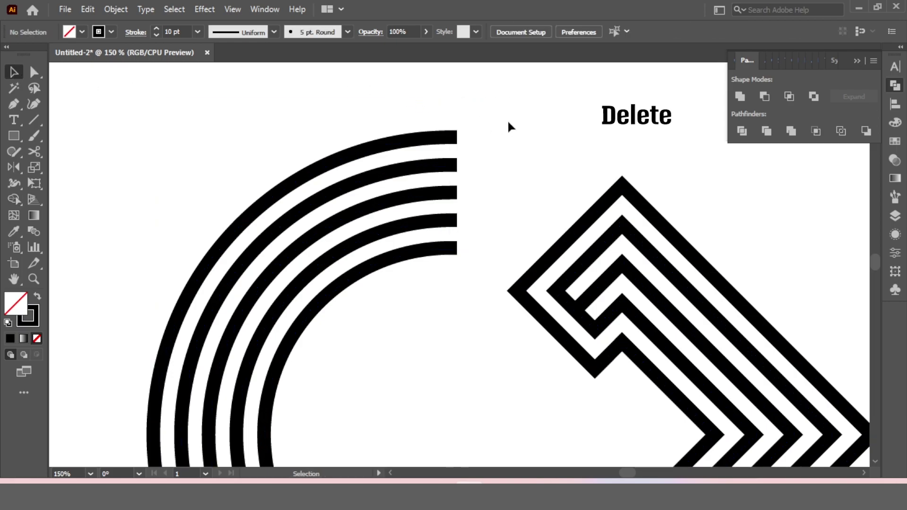
- Rotate the entire G 45° clockwise back to its upright orientation
{"action": "scroll", "coordinate": [512, 120], "scroll_direction": "down", "scroll_amount": 1}
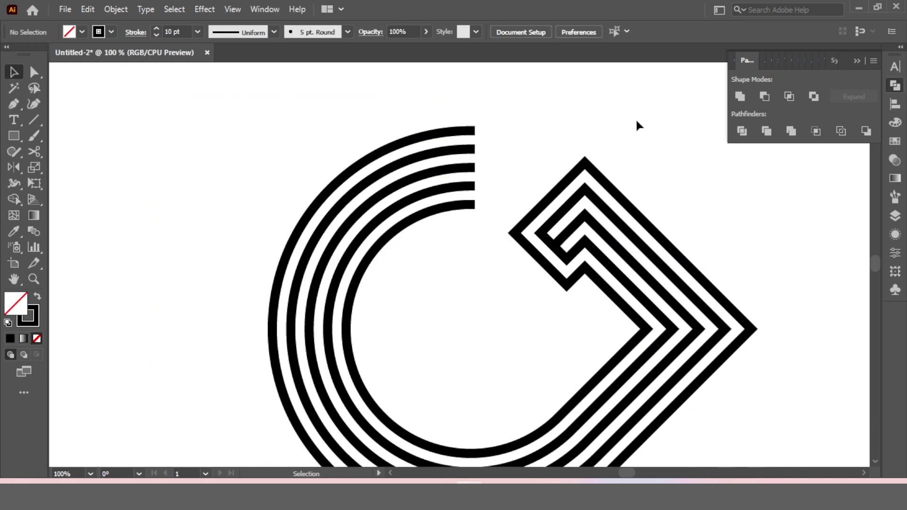
{"action": "scroll", "coordinate": [635, 118], "scroll_direction": "down", "scroll_amount": 1}
{"action": "key", "text": "ctrl+a"}
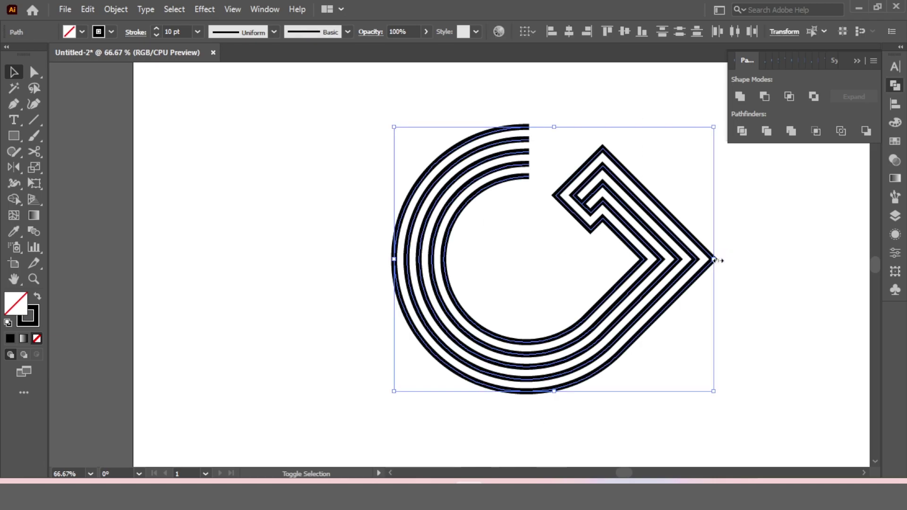
{"action": "left_click_drag", "start_coordinate": [722, 261], "coordinate": [786, 289]}
{"action": "left_click", "coordinate": [788, 290]}
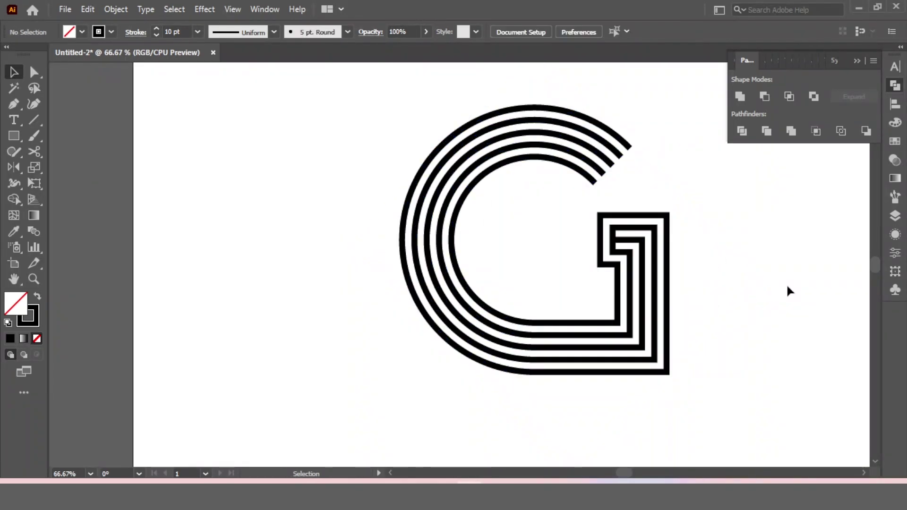
- Cut the vertical closing segments of both outlines at the crossbar's open end near their corners with the Scissors tool
{"action": "scroll", "coordinate": [787, 289], "scroll_direction": "down", "scroll_amount": 1}
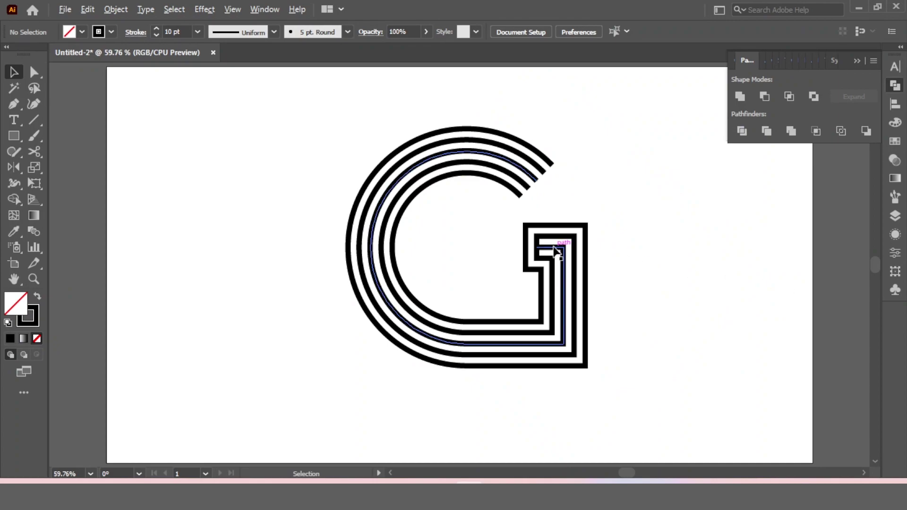
{"action": "scroll", "coordinate": [543, 251], "scroll_direction": "up", "scroll_amount": 3}
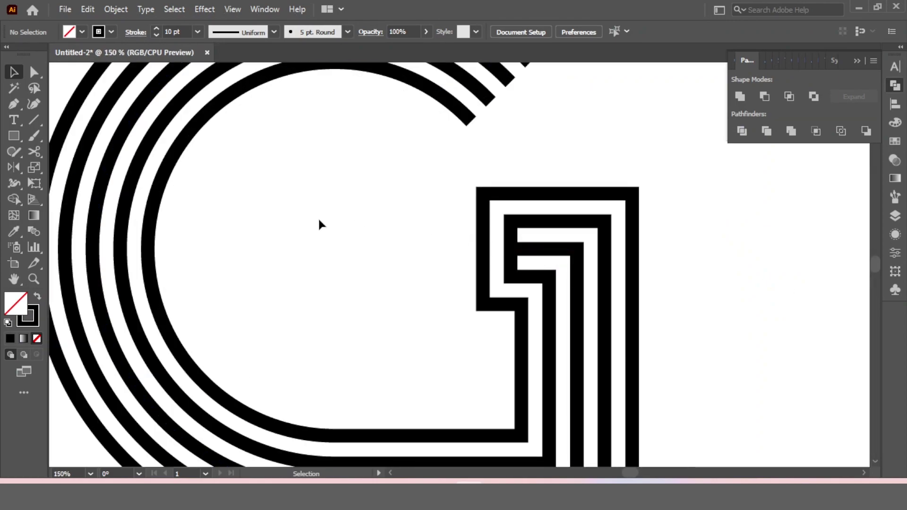
{"action": "left_click_drag", "start_coordinate": [425, 148], "coordinate": [529, 319]}
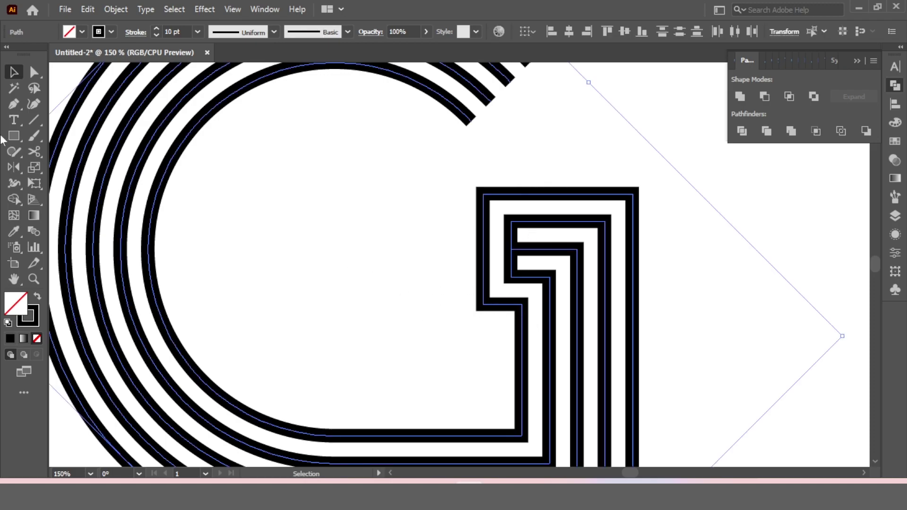
{"action": "left_click", "coordinate": [31, 152]}
{"action": "left_click", "coordinate": [512, 235]}
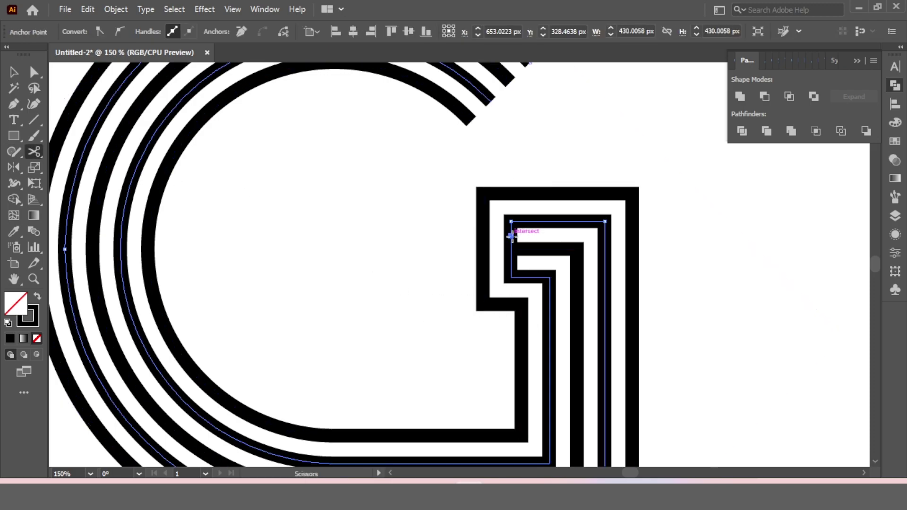
{"action": "left_click", "coordinate": [511, 263]}
{"action": "left_click", "coordinate": [482, 279]}
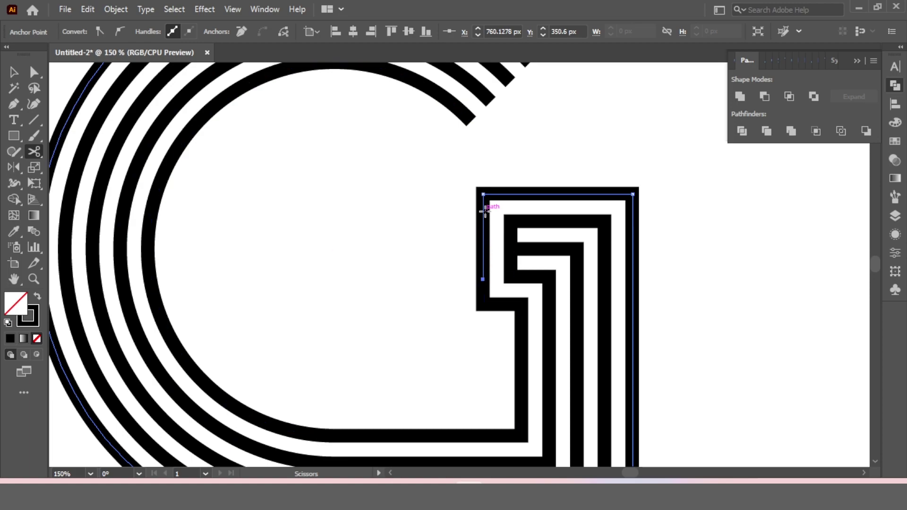
- Delete the two cut vertical segments to open the outlines at the crossbar end
{"action": "key", "text": "a"}
{"action": "left_click", "coordinate": [466, 259]}
{"action": "left_click_drag", "start_coordinate": [465, 259], "coordinate": [490, 263]}
{"action": "key", "text": "Delete"}
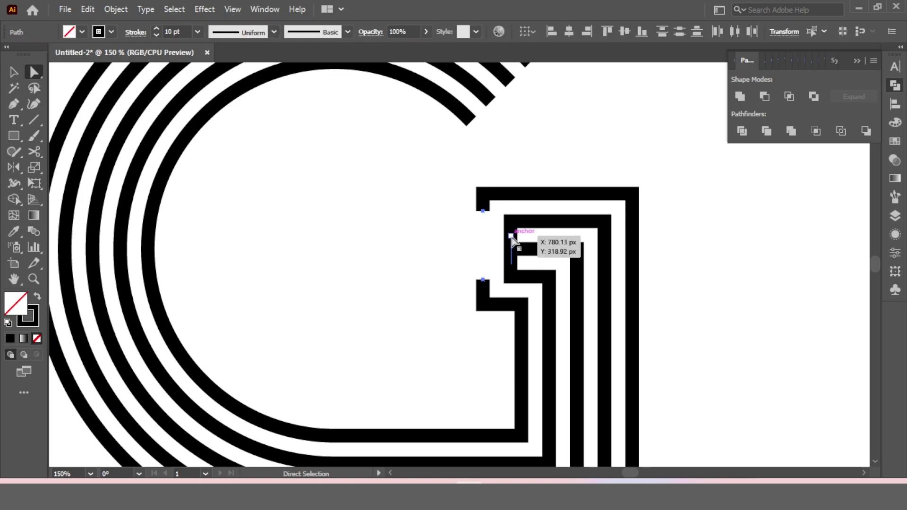
{"action": "key", "text": "Delete"}
- Remove the short corner stubs from the four opened crossbar lines so each ends square at its corner point
{"action": "mouse_move", "coordinate": [515, 274]}
{"action": "left_mouse_down"}
{"action": "mouse_move", "coordinate": [512, 265]}
{"action": "mouse_move", "coordinate": [511, 277]}
{"action": "left_mouse_up"}
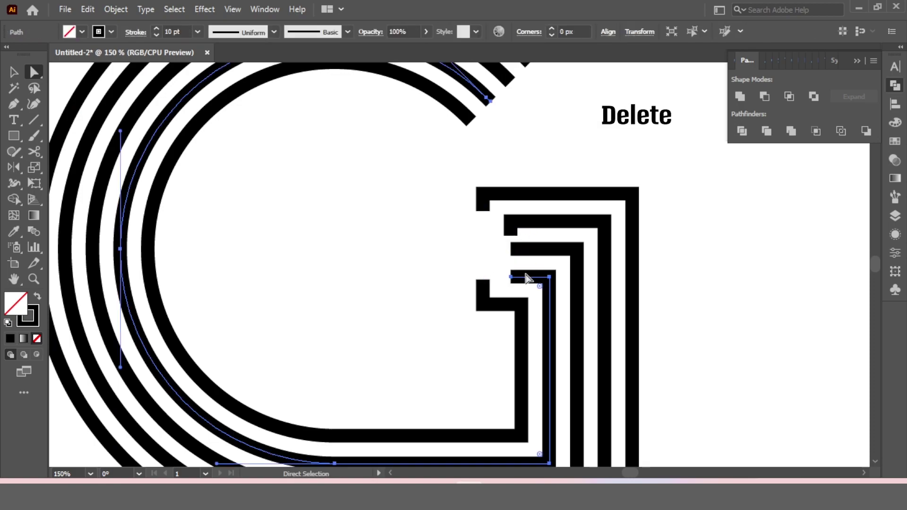
{"action": "left_click_drag", "start_coordinate": [510, 235], "coordinate": [483, 194]}
{"action": "left_click", "coordinate": [486, 221]}
{"action": "left_click_drag", "start_coordinate": [484, 280], "coordinate": [482, 304]}
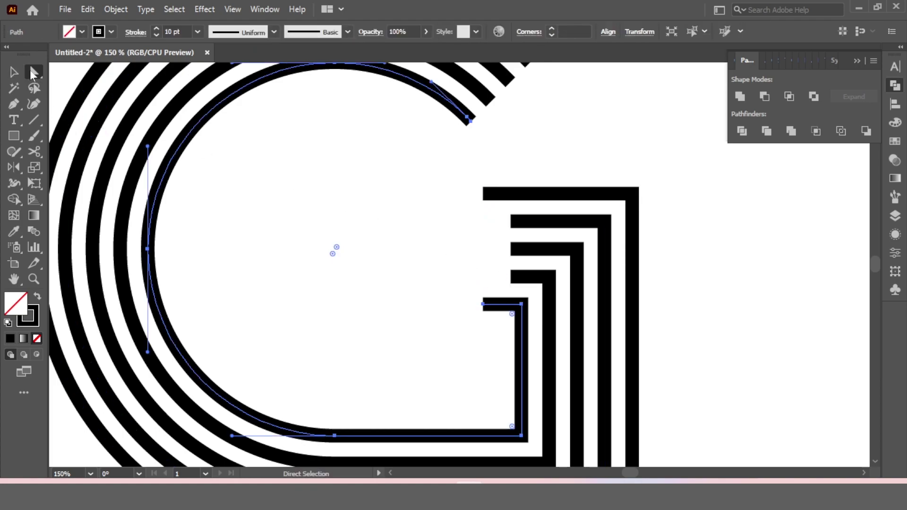
{"action": "left_click", "coordinate": [405, 214]}
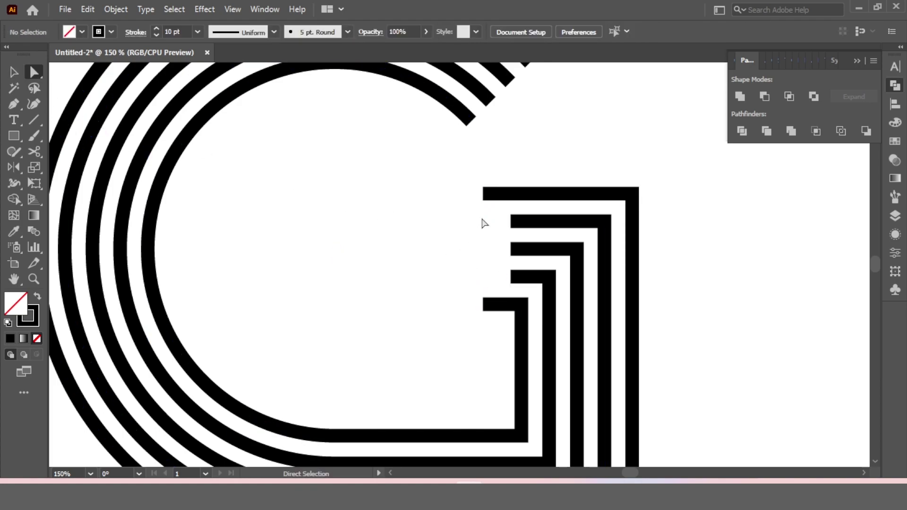
- Extend the open ends of the three shorter crossbar lines horizontally toward the ends of the other two lines
{"action": "left_click_drag", "start_coordinate": [494, 215], "coordinate": [526, 291]}
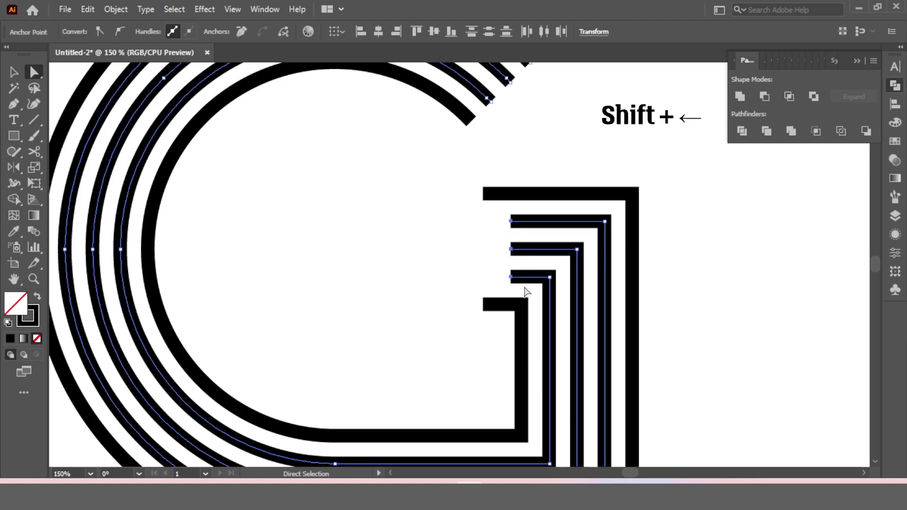
{"action": "key", "text": "shift+Left"}
{"action": "key", "text": "shift+Left"}
{"action": "key", "text": "shift+Left"}
{"action": "key", "text": "shift+Left"}
{"action": "key", "text": "shift+Left"}
{"action": "key", "text": "shift+Left"}
{"action": "key", "text": "shift+Left"}
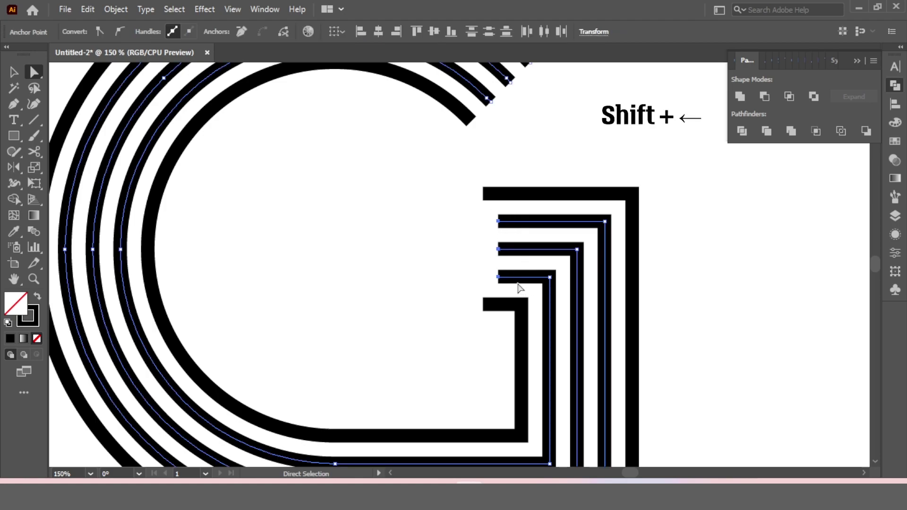
- Align the open end points of all five crossbar lines to their leftmost point
{"action": "left_click_drag", "start_coordinate": [467, 167], "coordinate": [504, 345]}
{"action": "left_click", "coordinate": [894, 103]}
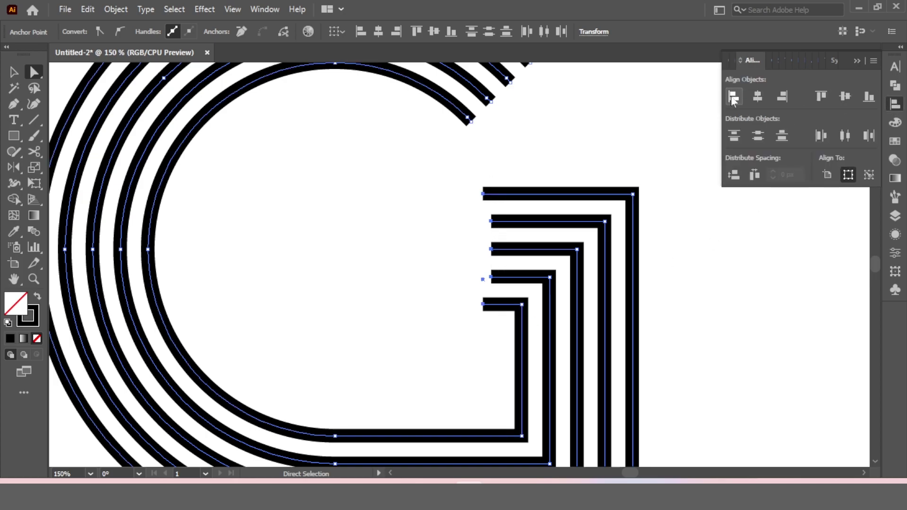
{"action": "left_click", "coordinate": [734, 98]}
{"action": "left_click", "coordinate": [13, 72]}
{"action": "left_click", "coordinate": [425, 250]}
- Rotate the entire G 45° counterclockwise so the line ends of the upper terminal stand in a vertical row
{"action": "scroll", "coordinate": [473, 236], "scroll_direction": "up", "scroll_amount": 2}
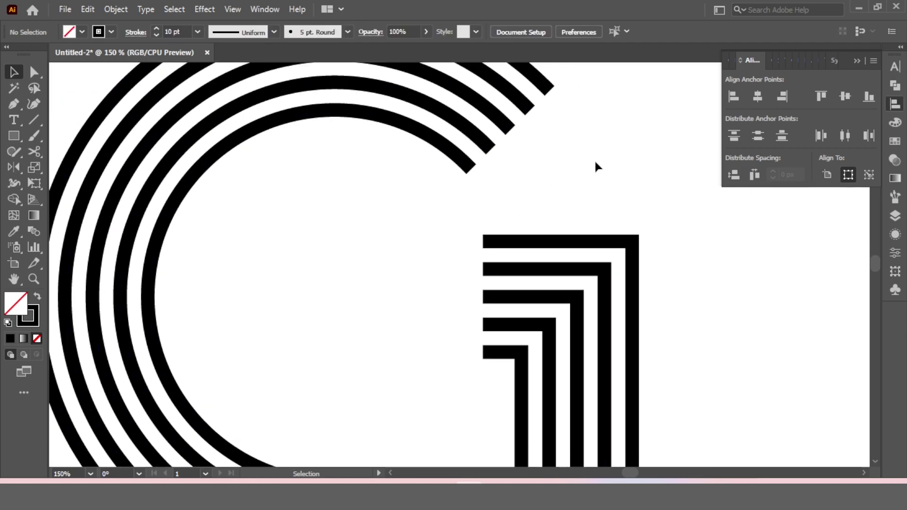
{"action": "scroll", "coordinate": [520, 212], "scroll_direction": "down", "scroll_amount": 1}
{"action": "left_click_drag", "start_coordinate": [591, 141], "coordinate": [454, 281]}
{"action": "left_click_drag", "start_coordinate": [743, 330], "coordinate": [708, 189]}
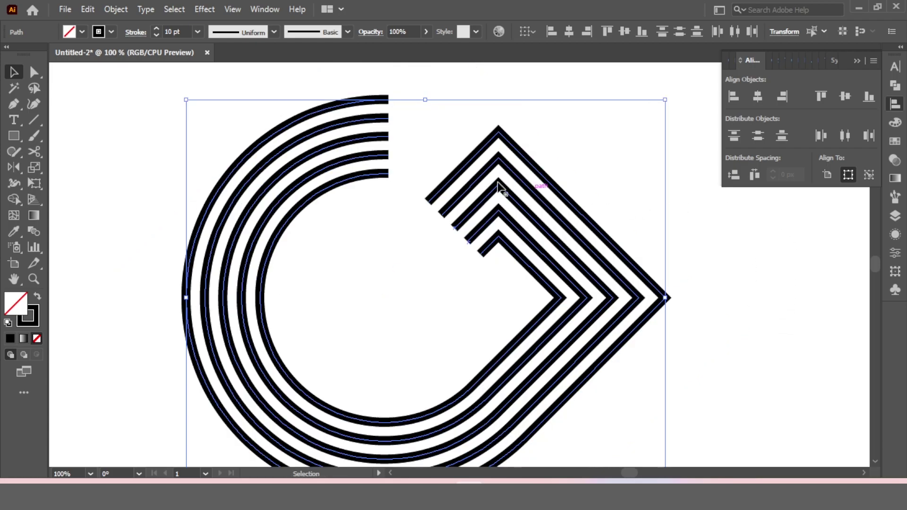
{"action": "left_click", "coordinate": [403, 137]}
- Join the four outer line ends at the upper terminal in adjacent pairs with the Pen tool, leaving the innermost line open
{"action": "left_click_drag", "start_coordinate": [14, 104], "coordinate": [47, 99]}
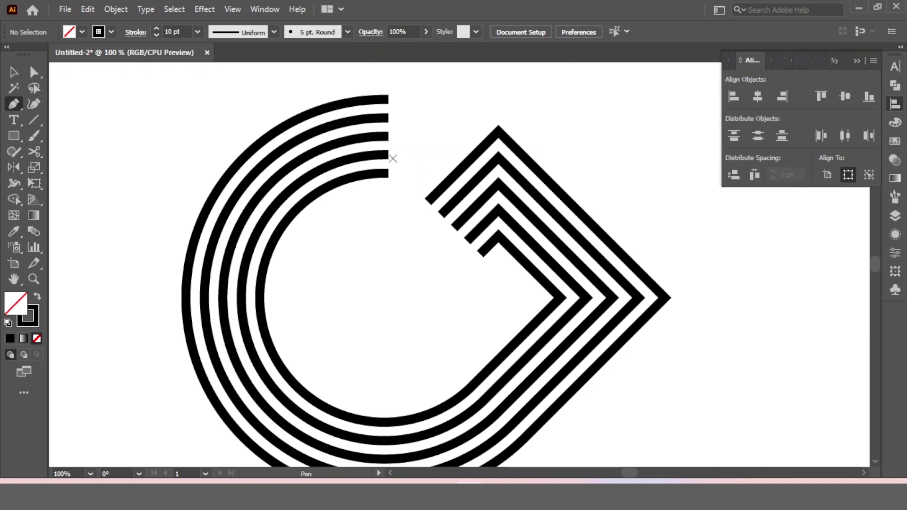
{"action": "left_click", "coordinate": [388, 155]}
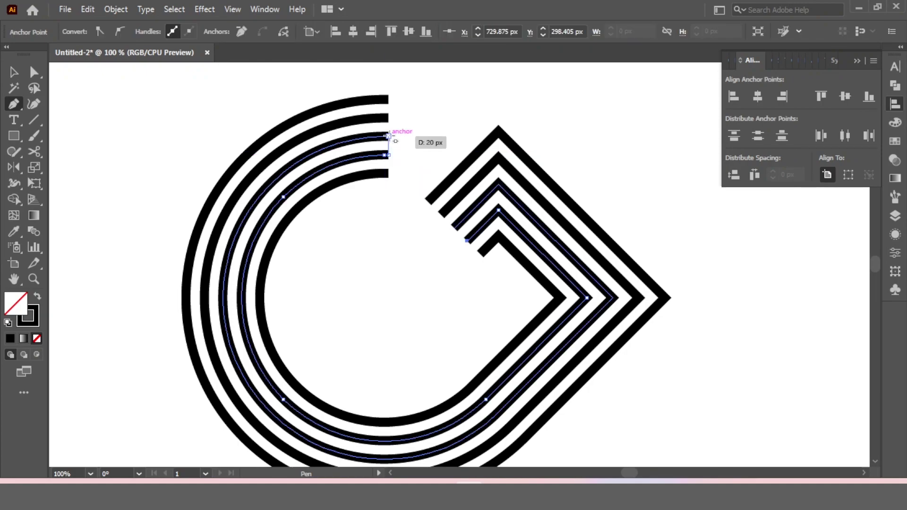
{"action": "left_click", "coordinate": [388, 136]}
{"action": "left_click", "coordinate": [386, 118]}
{"action": "left_click", "coordinate": [387, 100]}
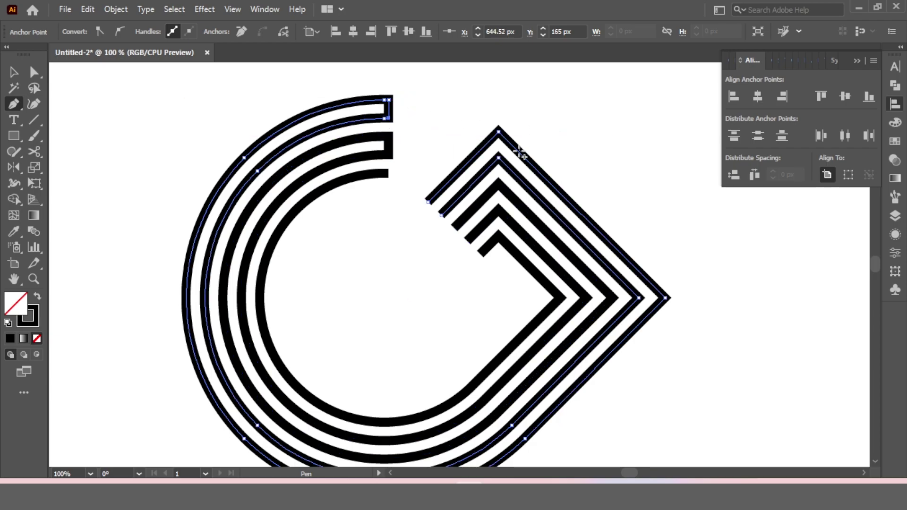
- Rotate the entire G 45° clockwise to set it upright
{"action": "left_click", "coordinate": [14, 72]}
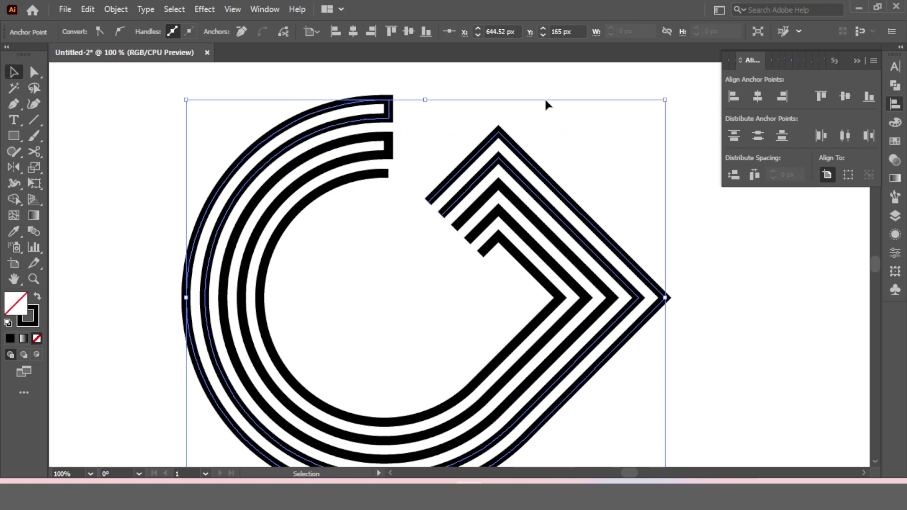
{"action": "key", "text": "ctrl+a"}
{"action": "left_click_drag", "start_coordinate": [671, 94], "coordinate": [688, 258]}
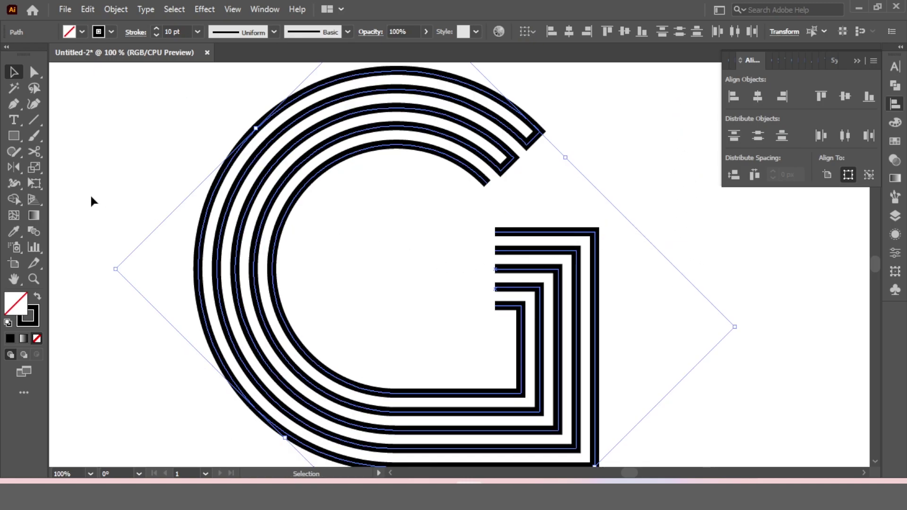
- Join the four inner crossbar line ends in adjacent pairs with the Pen tool, leaving the outermost line open
{"action": "left_click_drag", "start_coordinate": [14, 103], "coordinate": [44, 102]}
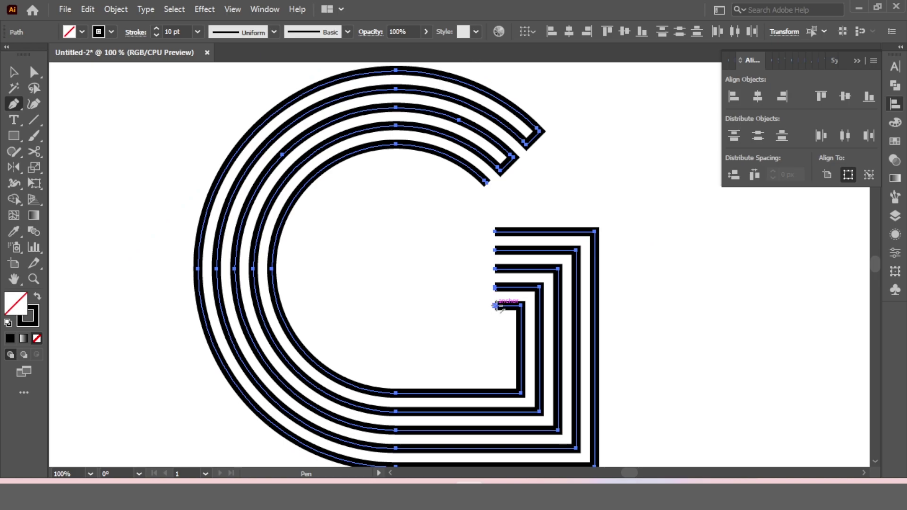
{"action": "left_click", "coordinate": [495, 306]}
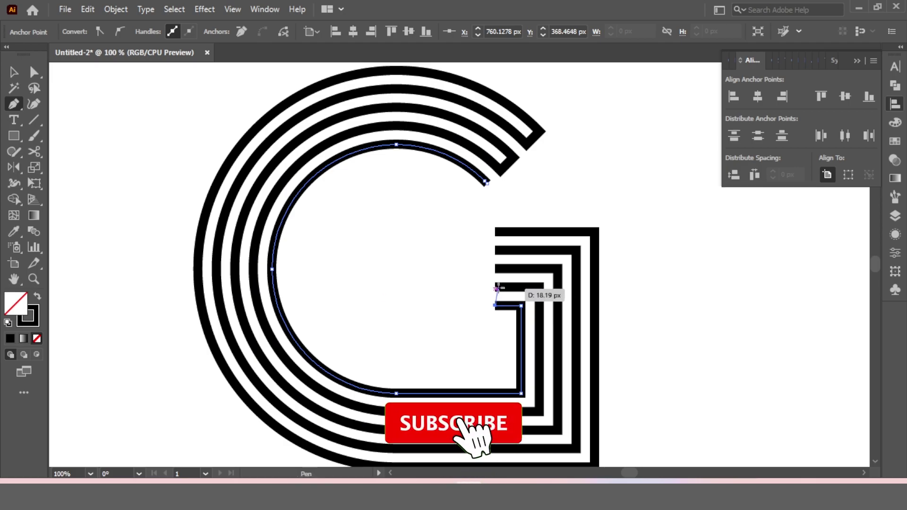
{"action": "left_click", "coordinate": [495, 287]}
{"action": "left_click", "coordinate": [540, 287]}
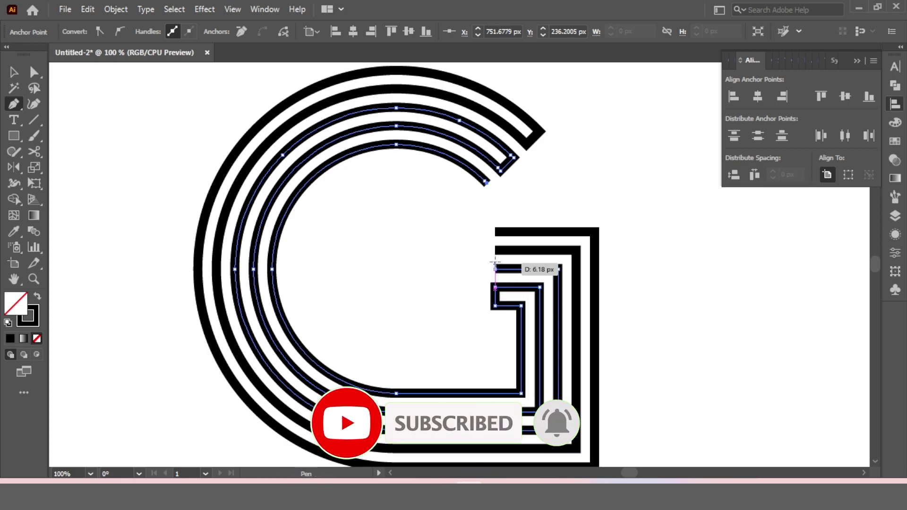
{"action": "key", "text": "ctrl+a"}
{"action": "left_click", "coordinate": [495, 250]}
{"action": "key", "text": "ctrl+a"}
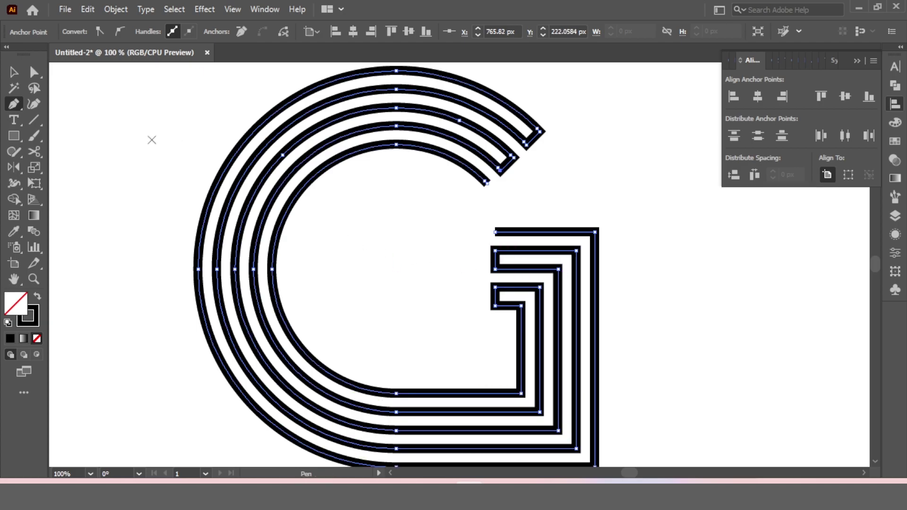
{"action": "left_click", "coordinate": [14, 72]}
{"action": "left_click", "coordinate": [591, 164]}
{"action": "left_click_drag", "start_coordinate": [592, 86], "coordinate": [376, 305]}
{"action": "left_click", "coordinate": [136, 32]}
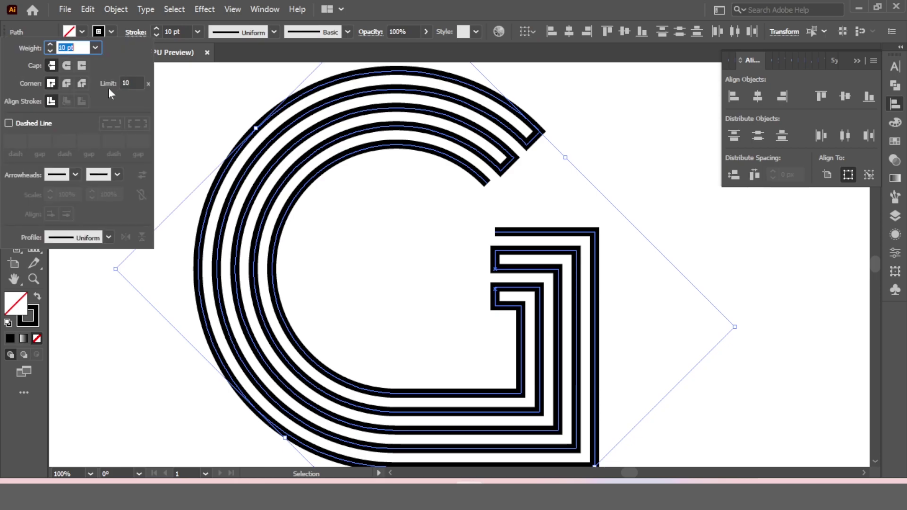
{"action": "left_click", "coordinate": [542, 177]}
- Center the whole G horizontally and vertically on the artboard and rotate it 45° clockwise so its corner points down
{"action": "scroll", "coordinate": [559, 212], "scroll_direction": "down", "scroll_amount": 1}
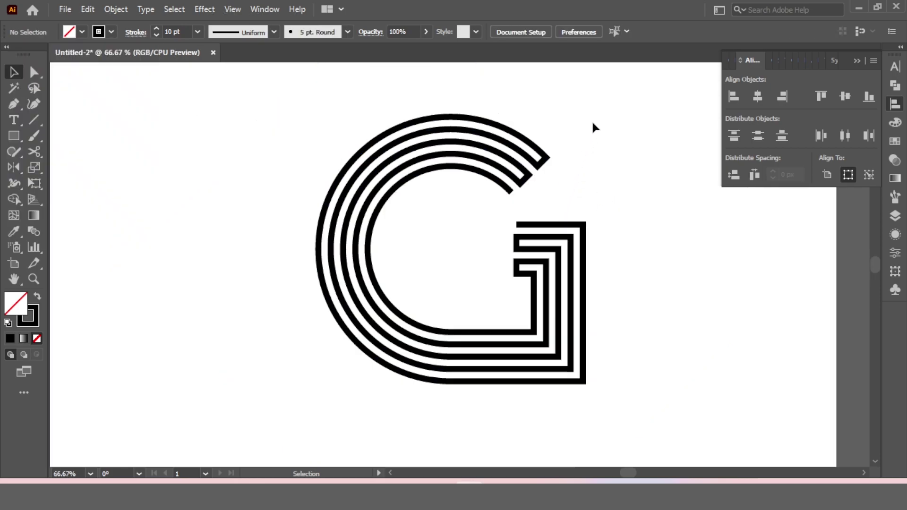
{"action": "left_click", "coordinate": [467, 332]}
{"action": "left_click", "coordinate": [581, 137]}
{"action": "left_click_drag", "start_coordinate": [582, 137], "coordinate": [529, 165]}
{"action": "left_click", "coordinate": [759, 97]}
{"action": "left_click", "coordinate": [844, 97]}
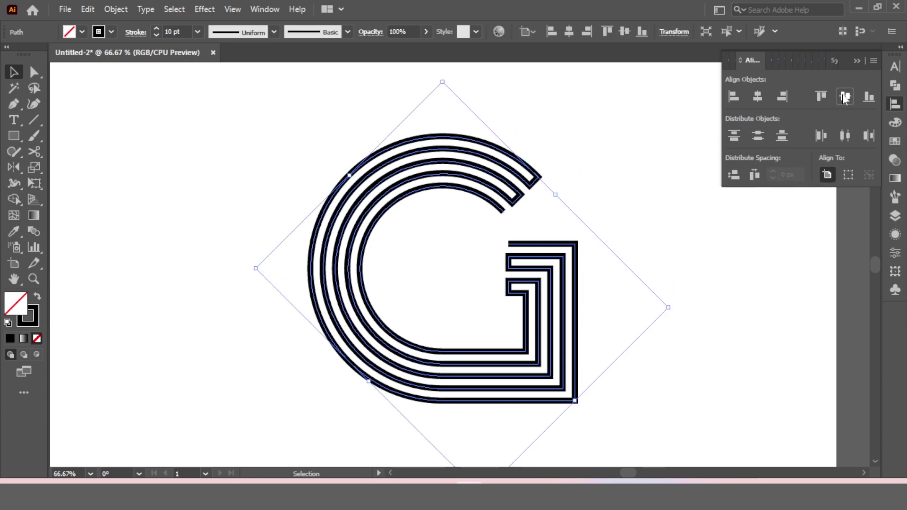
{"action": "left_click_drag", "start_coordinate": [557, 188], "coordinate": [596, 279]}
- Try to merge the G's lines with the Unite shape mode, and undo it
{"action": "left_click", "coordinate": [895, 85]}
{"action": "left_click", "coordinate": [740, 96]}
{"action": "key", "text": "ctrl+z"}
{"action": "left_click", "coordinate": [670, 134]}
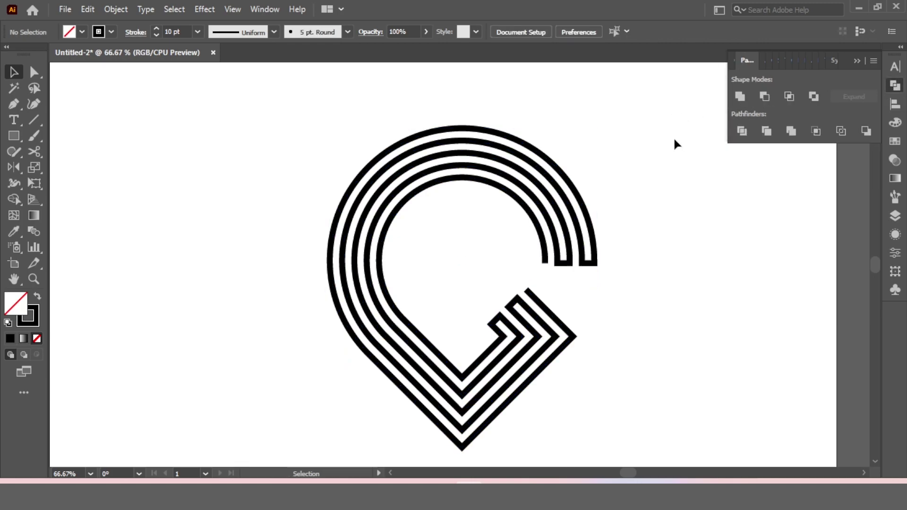
- Apply round caps to the strokes of all the G's lines
{"action": "left_click_drag", "start_coordinate": [652, 120], "coordinate": [276, 305]}
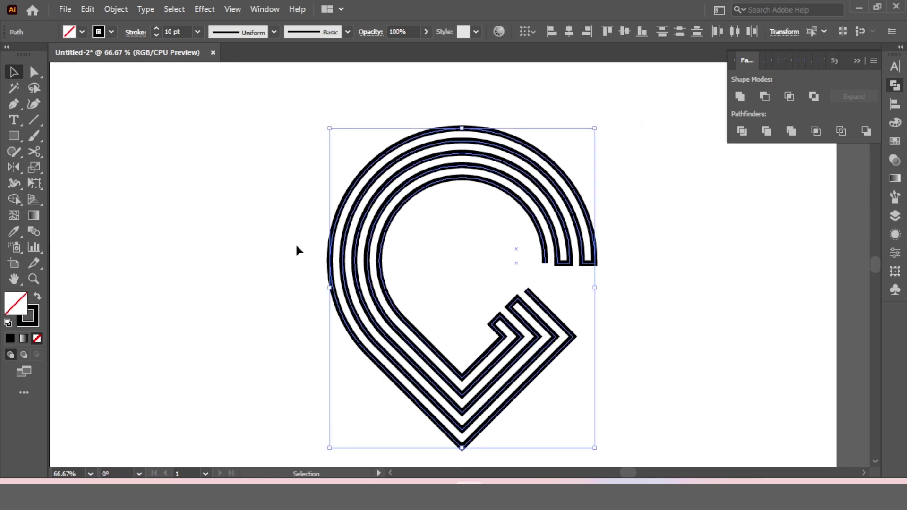
{"action": "left_click", "coordinate": [135, 34]}
{"action": "left_click", "coordinate": [66, 67]}
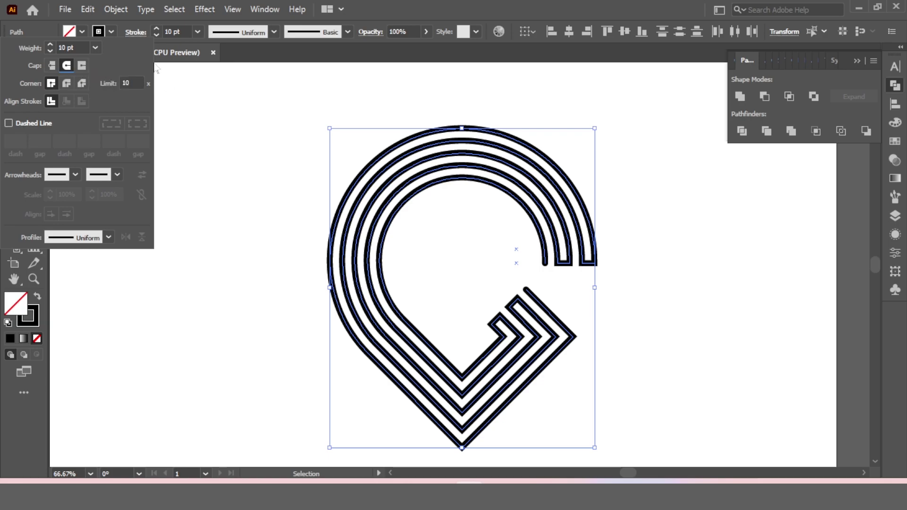
- Try a 13 pt stroke weight on the G's lines, and set it back to 10 pt
{"action": "left_click", "coordinate": [184, 33]}
{"action": "scroll", "coordinate": [184, 32], "scroll_direction": "up", "scroll_amount": 3}
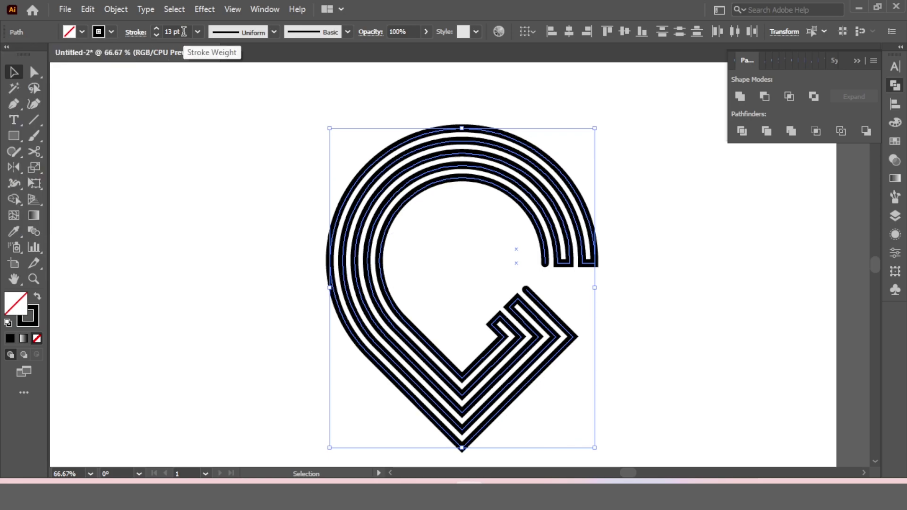
{"action": "scroll", "coordinate": [184, 32], "scroll_direction": "down", "scroll_amount": 3}
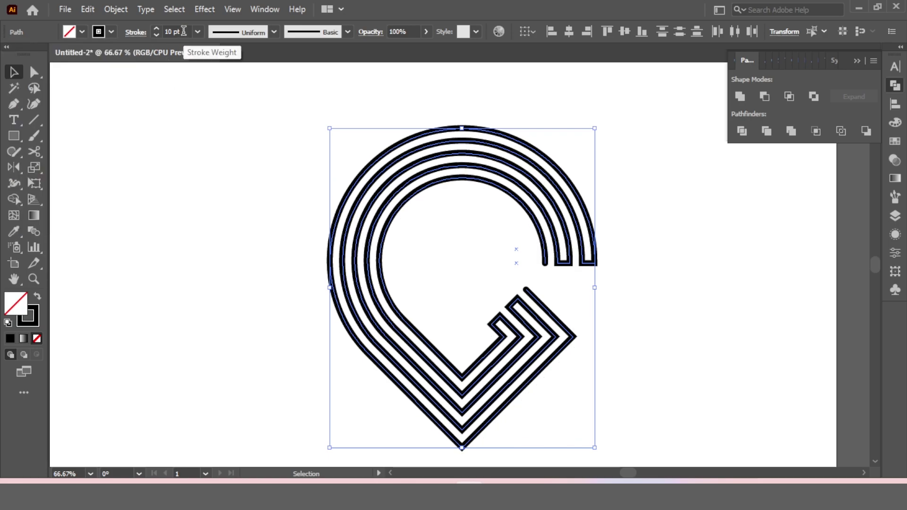
{"action": "left_click", "coordinate": [664, 193]}
- Expand the fill and stroke of all the G's lines into filled shapes
{"action": "scroll", "coordinate": [636, 147], "scroll_direction": "down", "scroll_amount": 1}
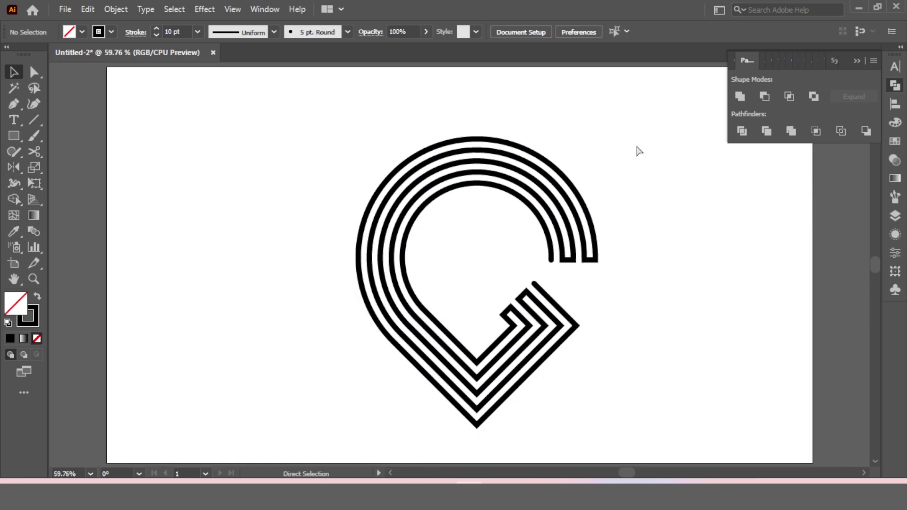
{"action": "left_click_drag", "start_coordinate": [638, 143], "coordinate": [191, 298]}
{"action": "left_click", "coordinate": [128, 13]}
{"action": "left_click", "coordinate": [202, 167]}
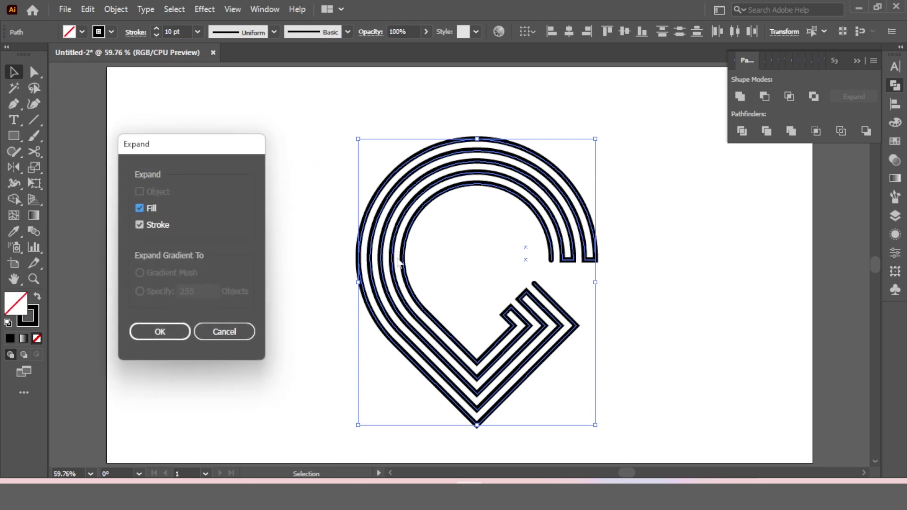
{"action": "key", "text": "Return"}
{"action": "left_click", "coordinate": [676, 272]}
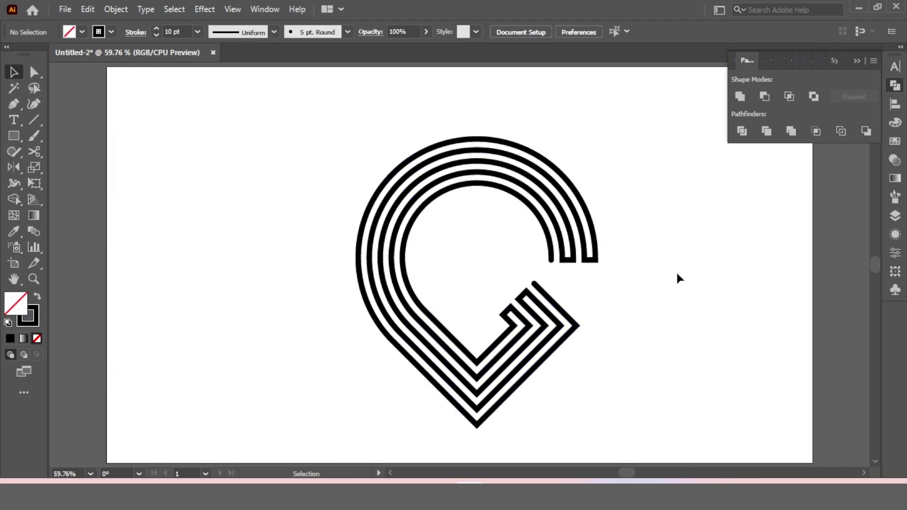
- Enlarge the expanded G slightly and center it horizontally and vertically on the artboard
{"action": "left_click_drag", "start_coordinate": [637, 182], "coordinate": [573, 270]}
{"action": "left_click_drag", "start_coordinate": [598, 137], "coordinate": [607, 125]}
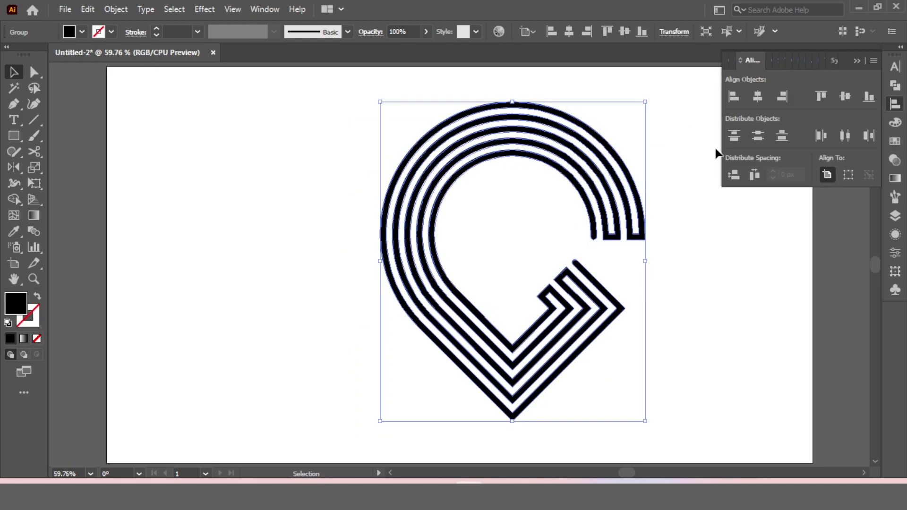
{"action": "left_click", "coordinate": [760, 96]}
{"action": "left_click", "coordinate": [845, 98]}
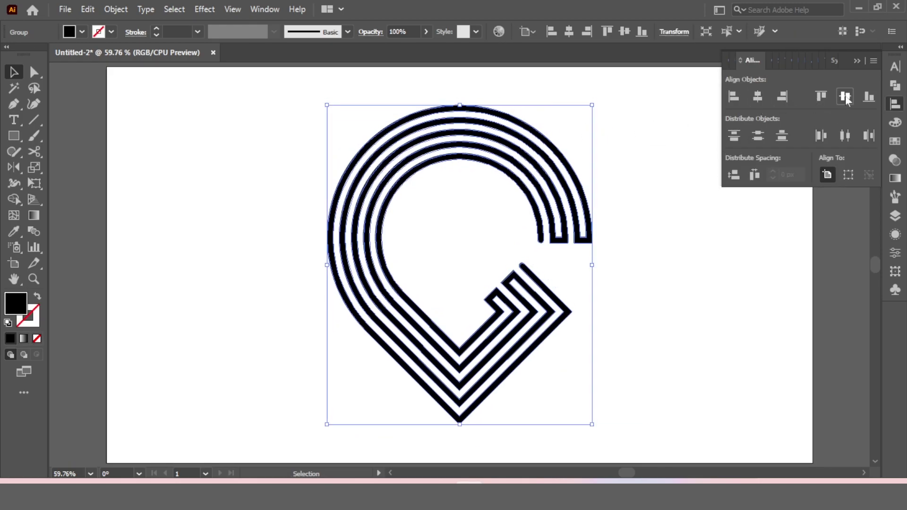
{"action": "left_click", "coordinate": [666, 314]}
- Fill the whole G with the Fading Sky gradient preset
{"action": "left_click_drag", "start_coordinate": [608, 137], "coordinate": [370, 361]}
{"action": "left_click", "coordinate": [894, 178]}
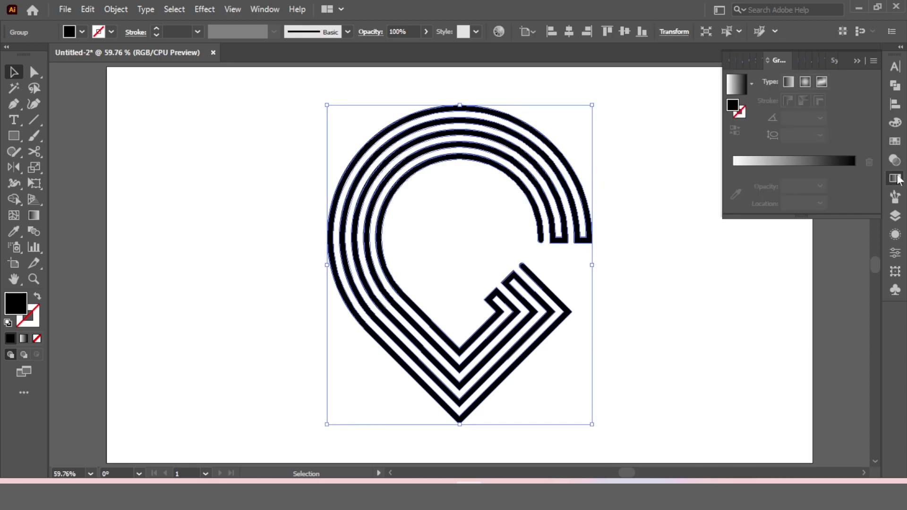
{"action": "left_click", "coordinate": [752, 84]}
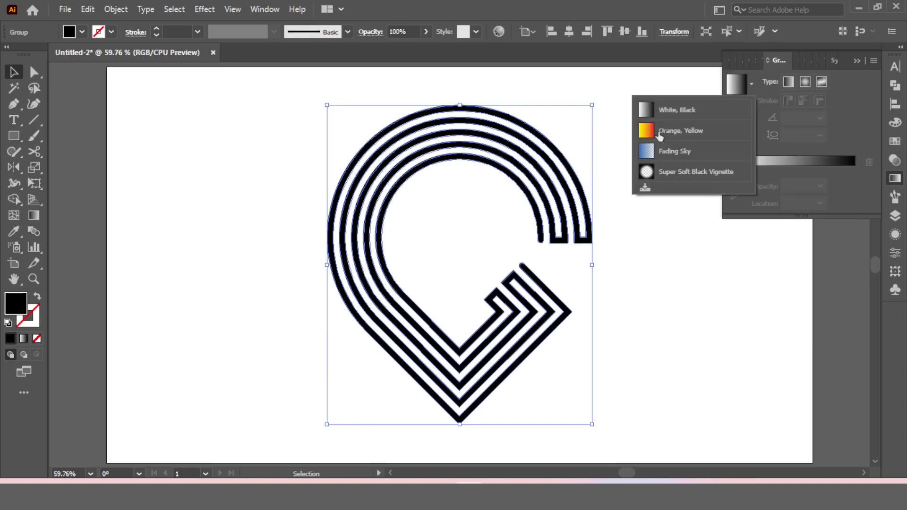
{"action": "left_click", "coordinate": [664, 153]}
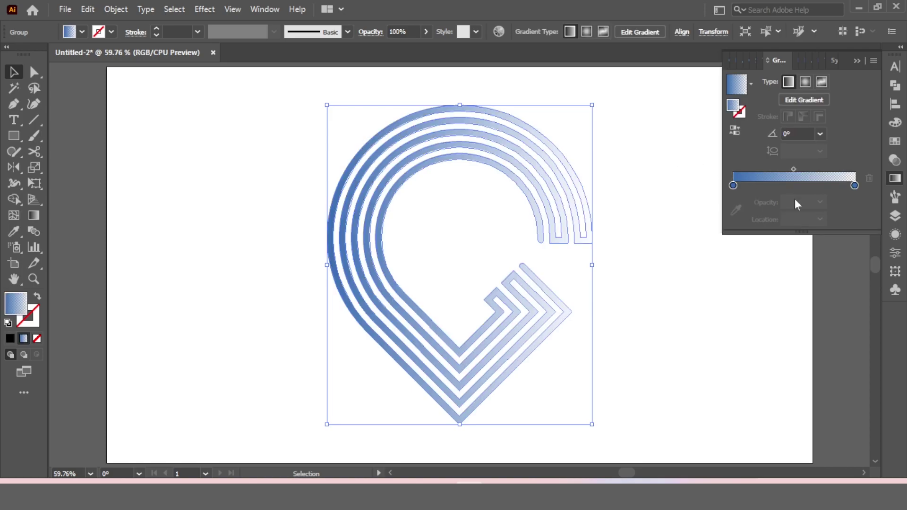
- Change the gradient's starting color stop to the dark navy blue swatch
{"action": "double_click", "coordinate": [733, 185]}
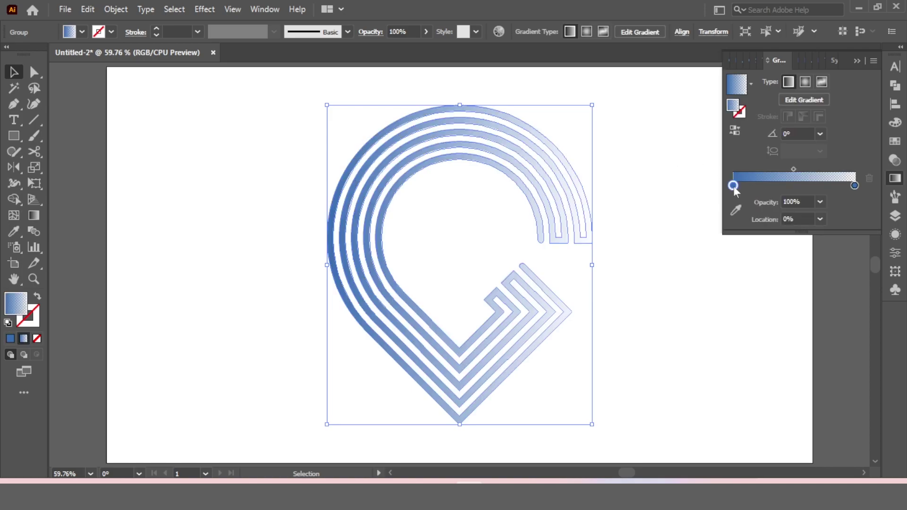
{"action": "left_click", "coordinate": [683, 255]}
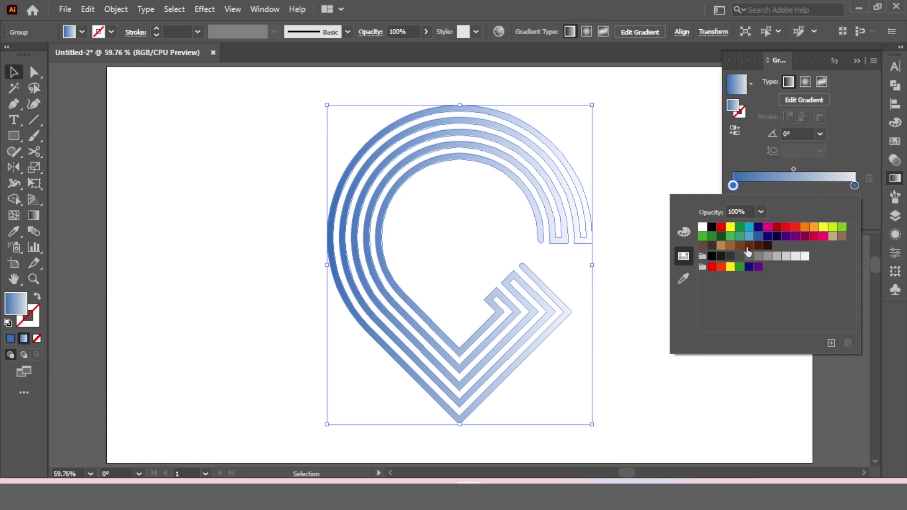
{"action": "left_click", "coordinate": [768, 237]}
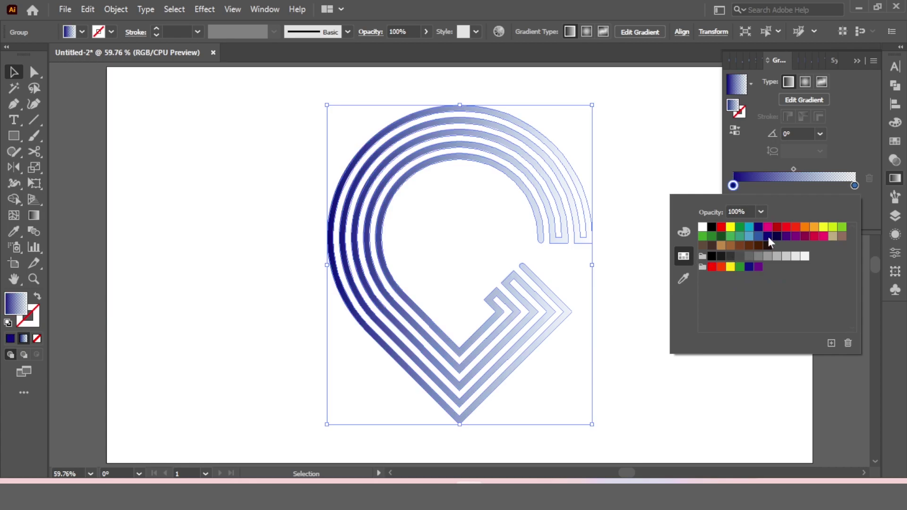
- Set the opacity of the gradient's ending color stop to 100%
{"action": "left_click", "coordinate": [855, 186]}
{"action": "left_click", "coordinate": [820, 201]}
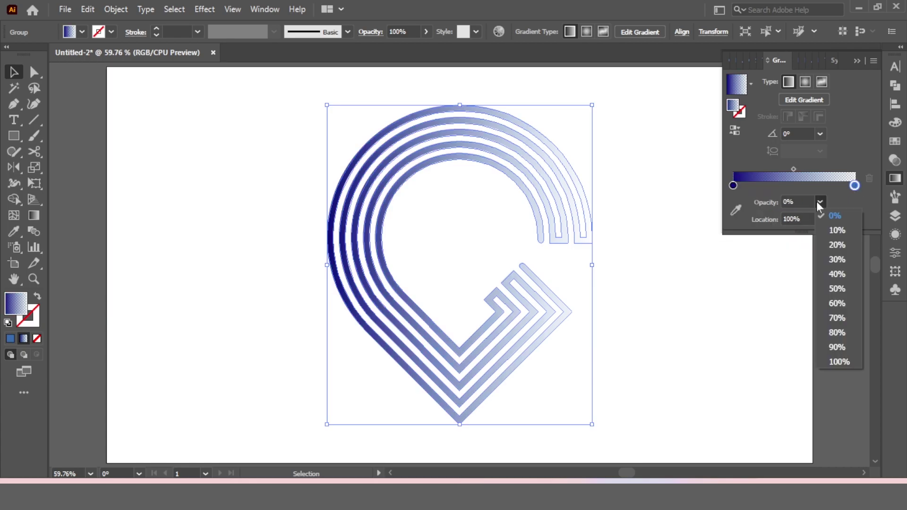
{"action": "left_click", "coordinate": [836, 362]}
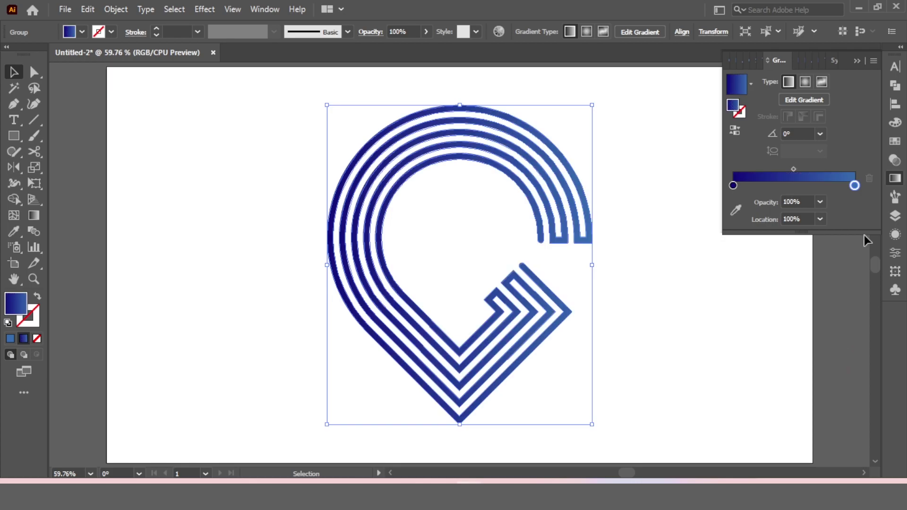
- Change the gradient's ending color stop to the light blue swatch and set its location to 50%
{"action": "double_click", "coordinate": [854, 185]}
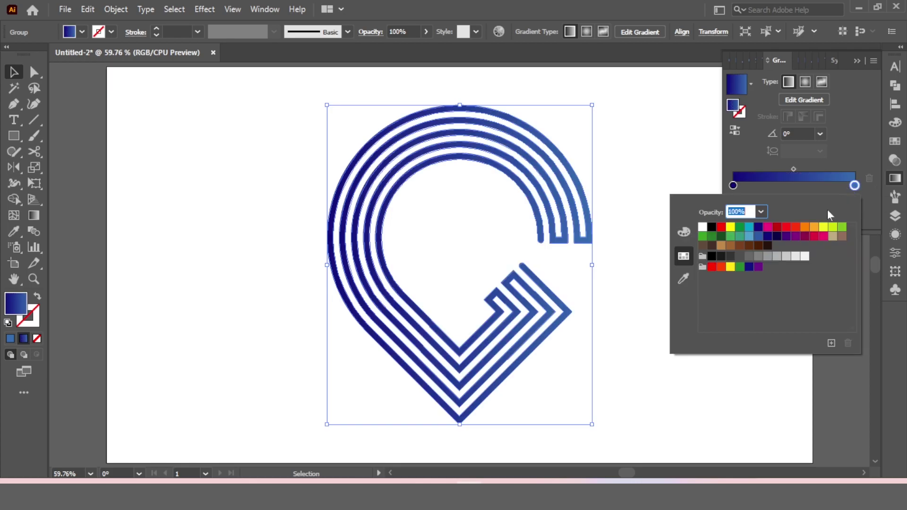
{"action": "left_click", "coordinate": [758, 239]}
{"action": "left_click", "coordinate": [855, 185]}
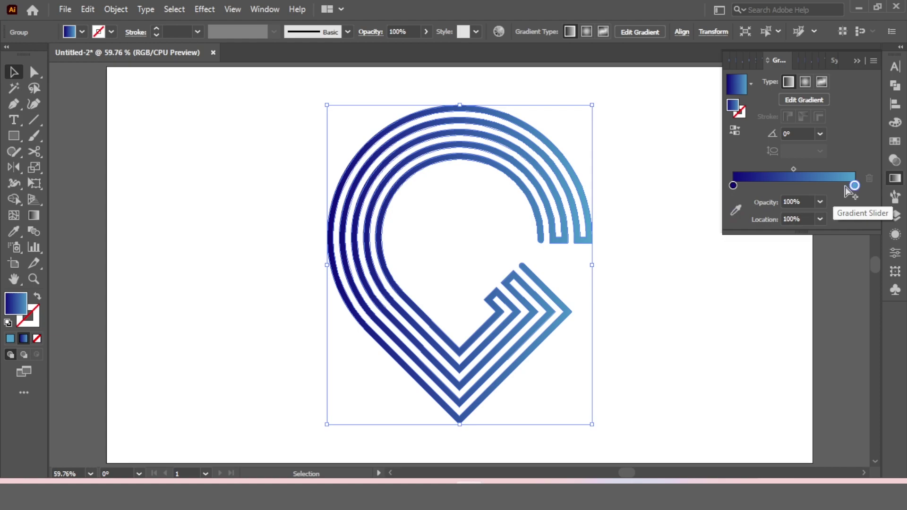
{"action": "left_click_drag", "start_coordinate": [854, 185], "coordinate": [794, 186]}
{"action": "left_click", "coordinate": [820, 220]}
{"action": "left_click", "coordinate": [835, 305]}
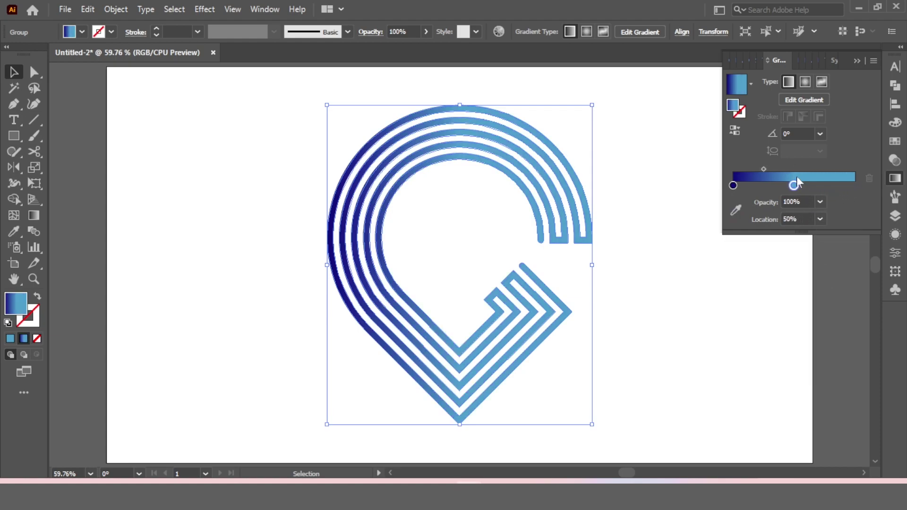
- Add a third gradient color stop at 100% location and color it with the very dark navy swatch
{"action": "left_click_drag", "start_coordinate": [800, 186], "coordinate": [862, 184]}
{"action": "double_click", "coordinate": [856, 185]}
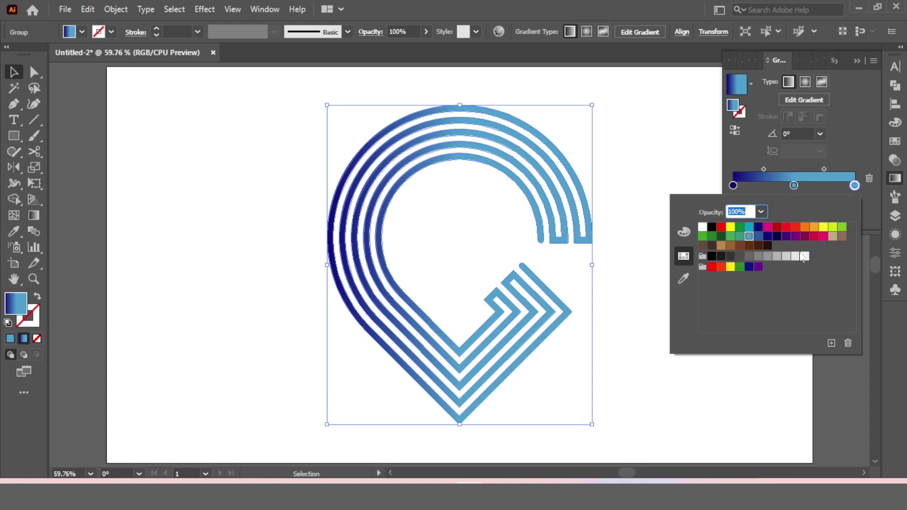
{"action": "left_click", "coordinate": [778, 236]}
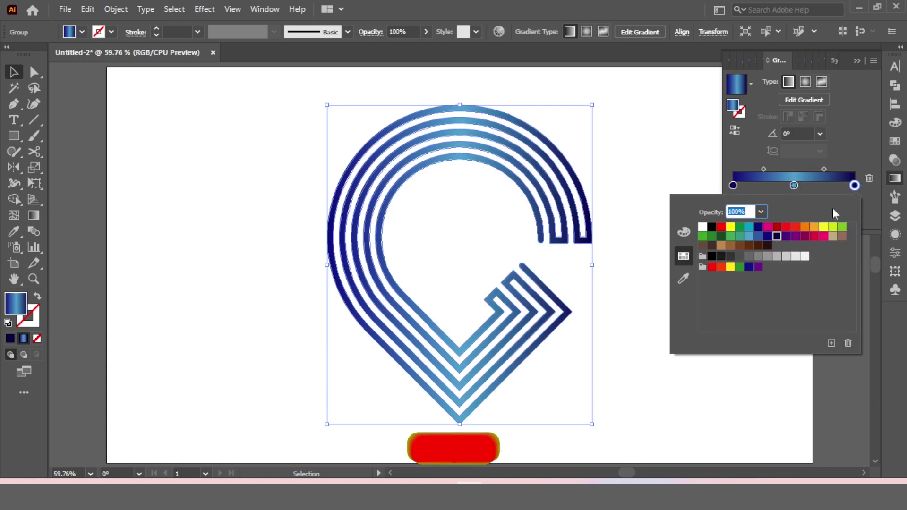
{"action": "left_click", "coordinate": [735, 164]}
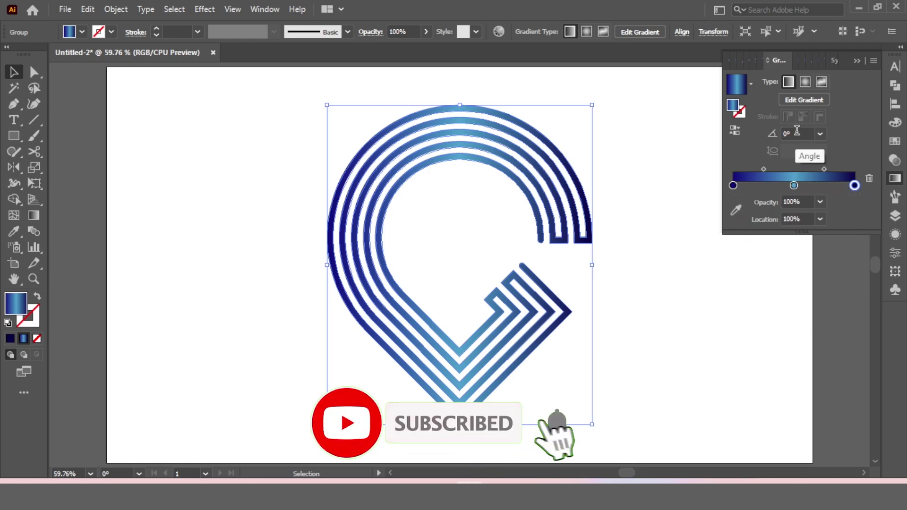
- Set the gradient angle on the G to -90° and deselect the artwork
{"action": "left_click", "coordinate": [821, 134]}
{"action": "left_click", "coordinate": [841, 330]}
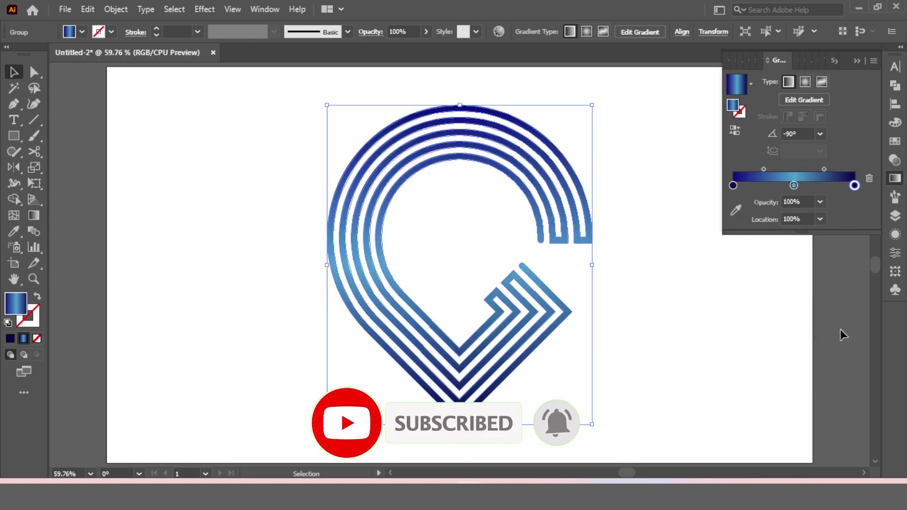
{"action": "left_click", "coordinate": [649, 265]}
{"action": "left_click", "coordinate": [856, 62]}
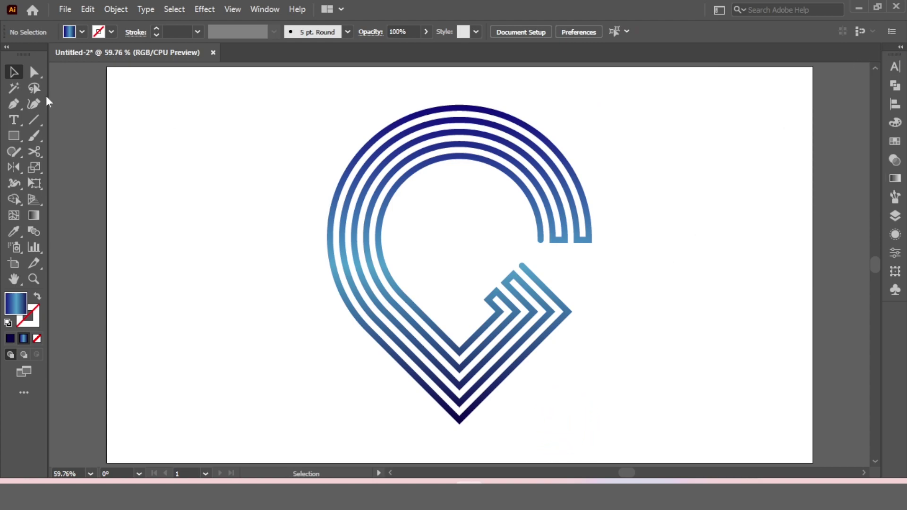
- Draw a rectangle with a black fill and no stroke covering the whole artboard
{"action": "left_click", "coordinate": [17, 135]}
{"action": "left_click", "coordinate": [44, 133]}
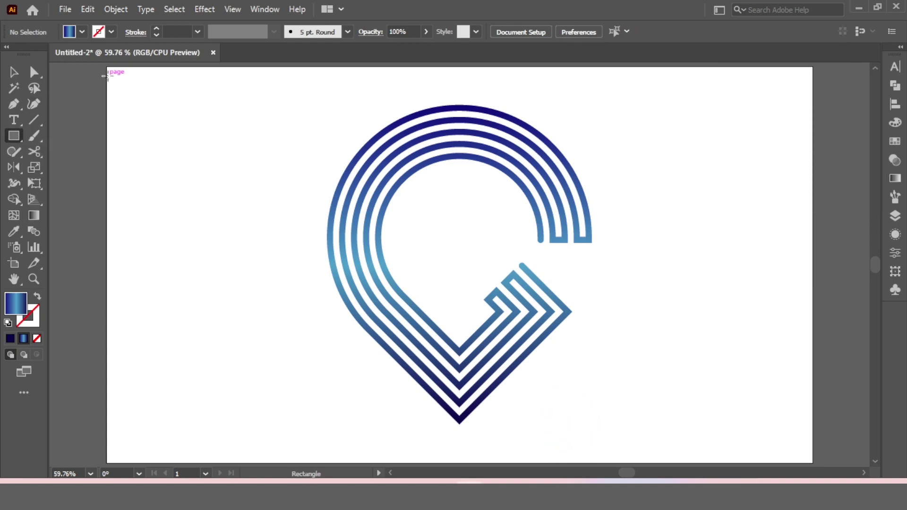
{"action": "left_click", "coordinate": [82, 32]}
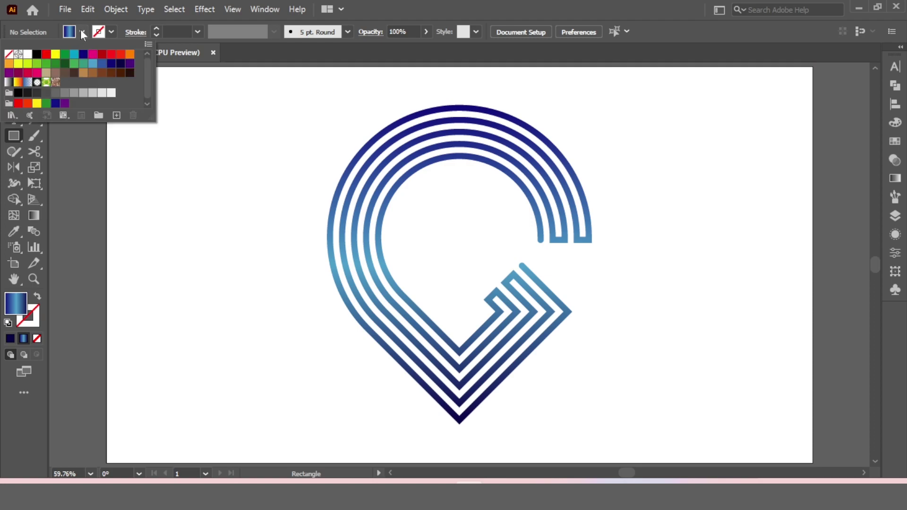
{"action": "left_click", "coordinate": [38, 54]}
{"action": "left_click_drag", "start_coordinate": [106, 67], "coordinate": [814, 463]}
{"action": "left_click", "coordinate": [13, 72]}
- Send the black rectangle to the back, behind the G, and deselect it
{"action": "right_click", "coordinate": [435, 121]}
{"action": "mouse_move", "coordinate": [562, 368]}
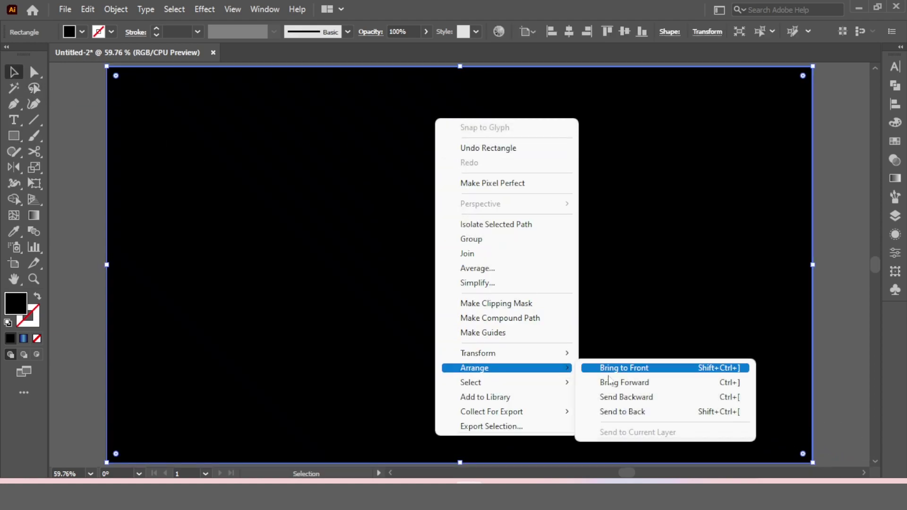
{"action": "left_click", "coordinate": [629, 411]}
{"action": "left_click", "coordinate": [841, 218]}
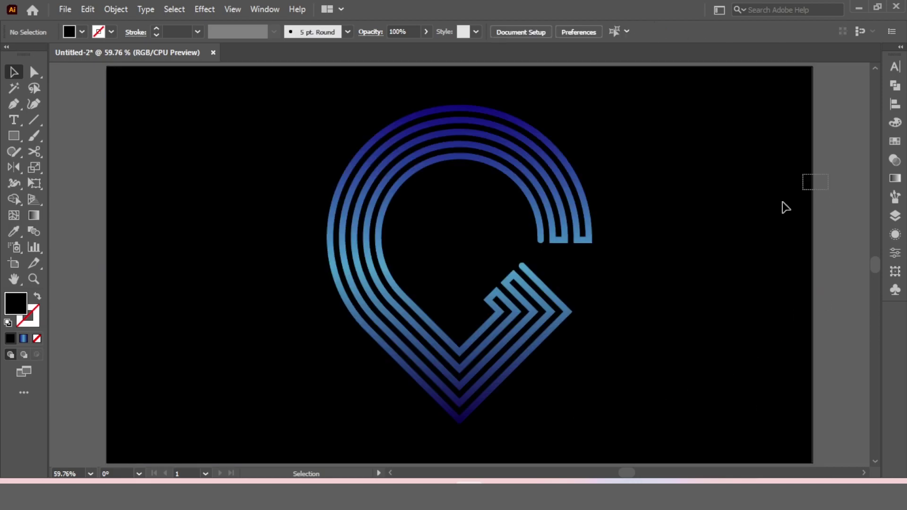
- Select all the artwork, center the G and the black background on the artboard, and deselect everything
{"action": "key", "text": "ctrl+a"}
{"action": "left_click", "coordinate": [895, 104]}
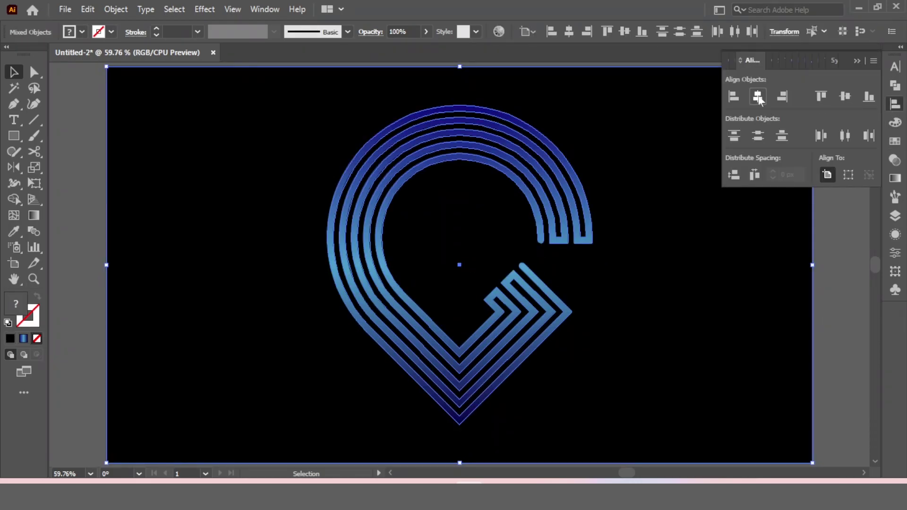
{"action": "left_click", "coordinate": [857, 61]}
{"action": "left_click", "coordinate": [821, 117]}
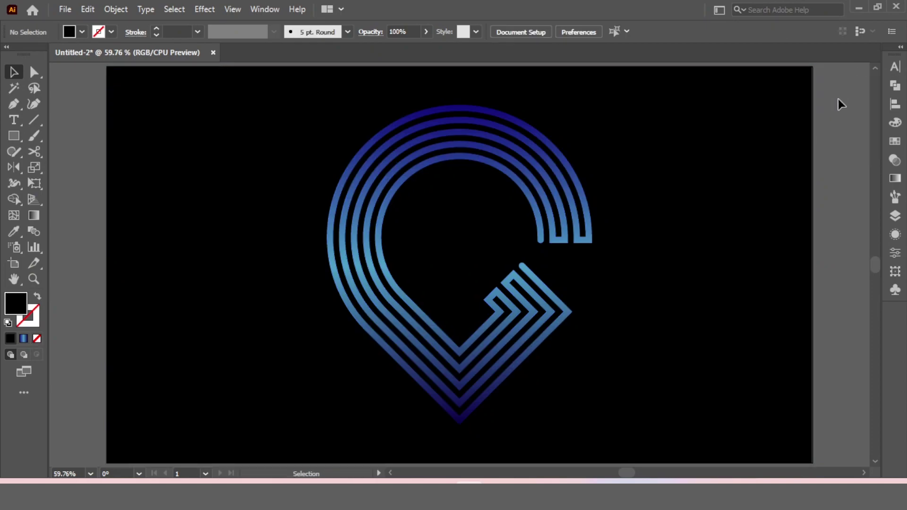